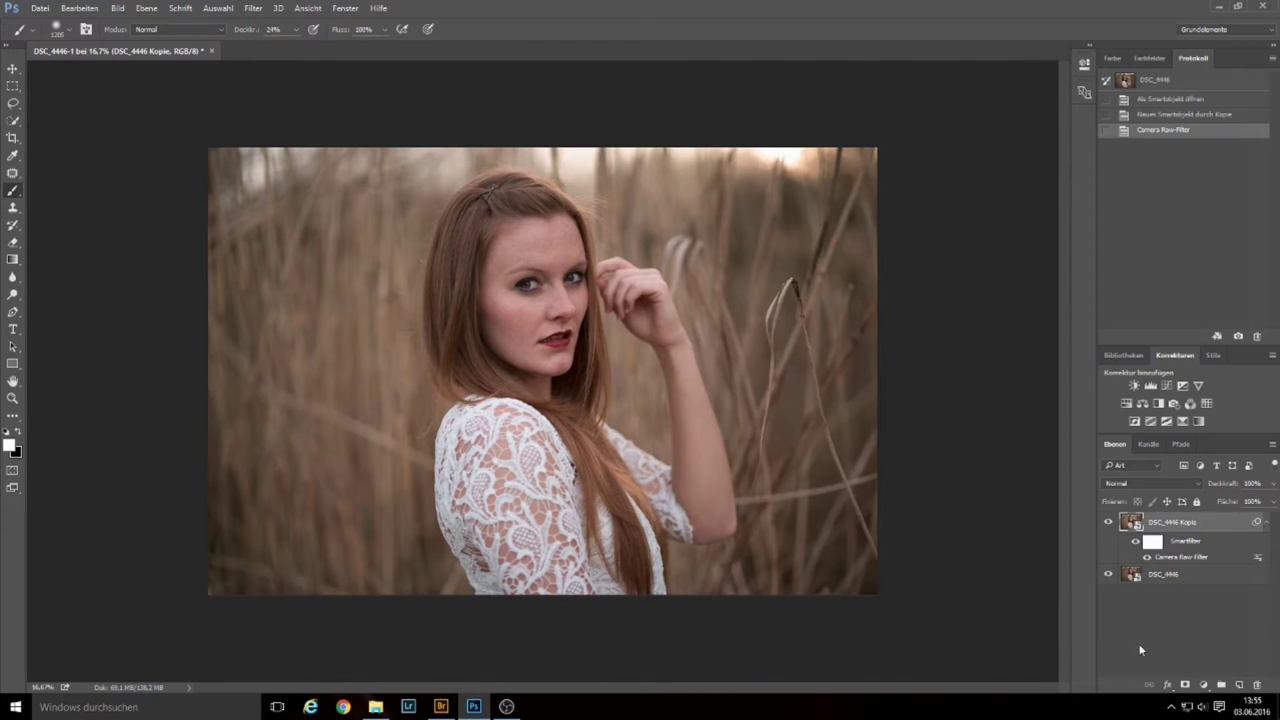
# - Toggle DSC_4446 Kopie's visibility to compare the Camera Raw edit with the original
pyautogui.click(1162, 587)
pyautogui.click(1182, 524)
pyautogui.keyDown('alt'); pyautogui.click(1110, 576); pyautogui.keyUp('alt')
pyautogui.keyDown('alt'); pyautogui.click(1110, 576); pyautogui.keyUp('alt')
pyautogui.keyDown('alt'); pyautogui.click(1110, 576); pyautogui.keyUp('alt')
pyautogui.keyDown('alt'); pyautogui.click(1110, 576); pyautogui.keyUp('alt')
pyautogui.keyDown('alt'); pyautogui.click(1110, 576); pyautogui.keyUp('alt')
# - Put DSC_4446 Kopie in a new group named RAW and collapse it
pyautogui.moveTo(1222, 528); pyautogui.dragTo(1221, 684)
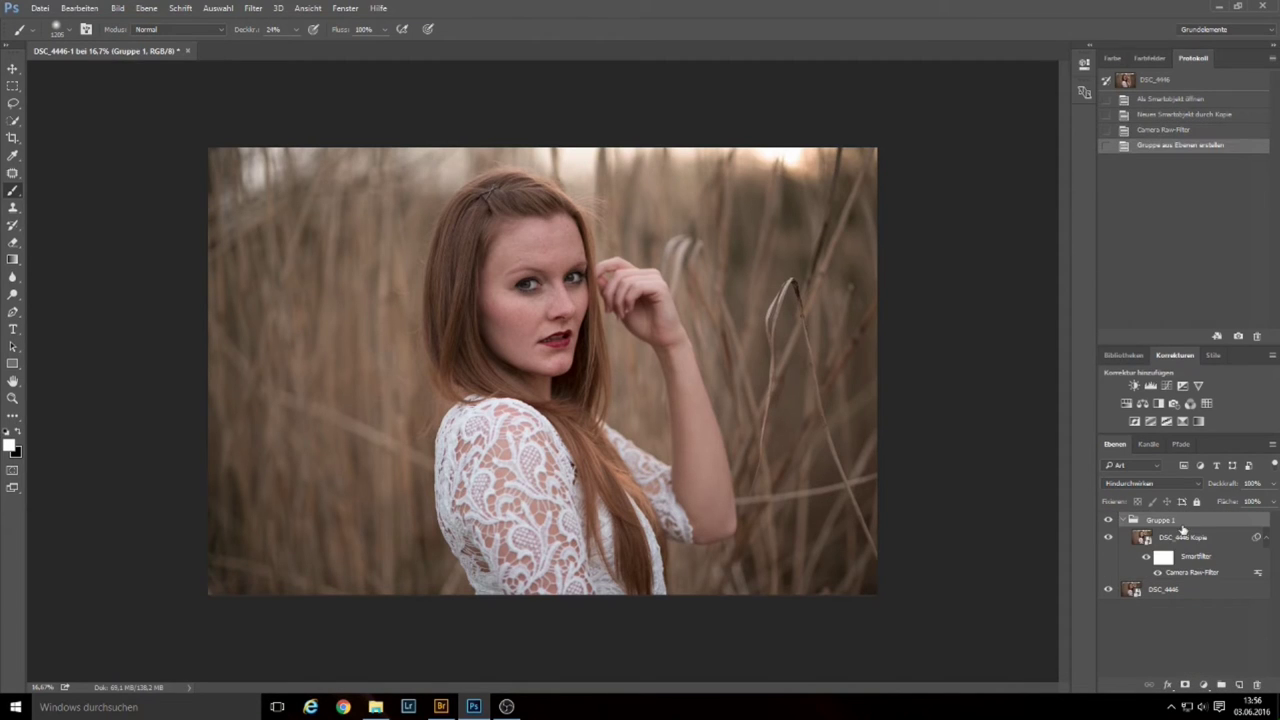
pyautogui.doubleClick(1172, 521)
pyautogui.write('RAW')
pyautogui.press('Return')
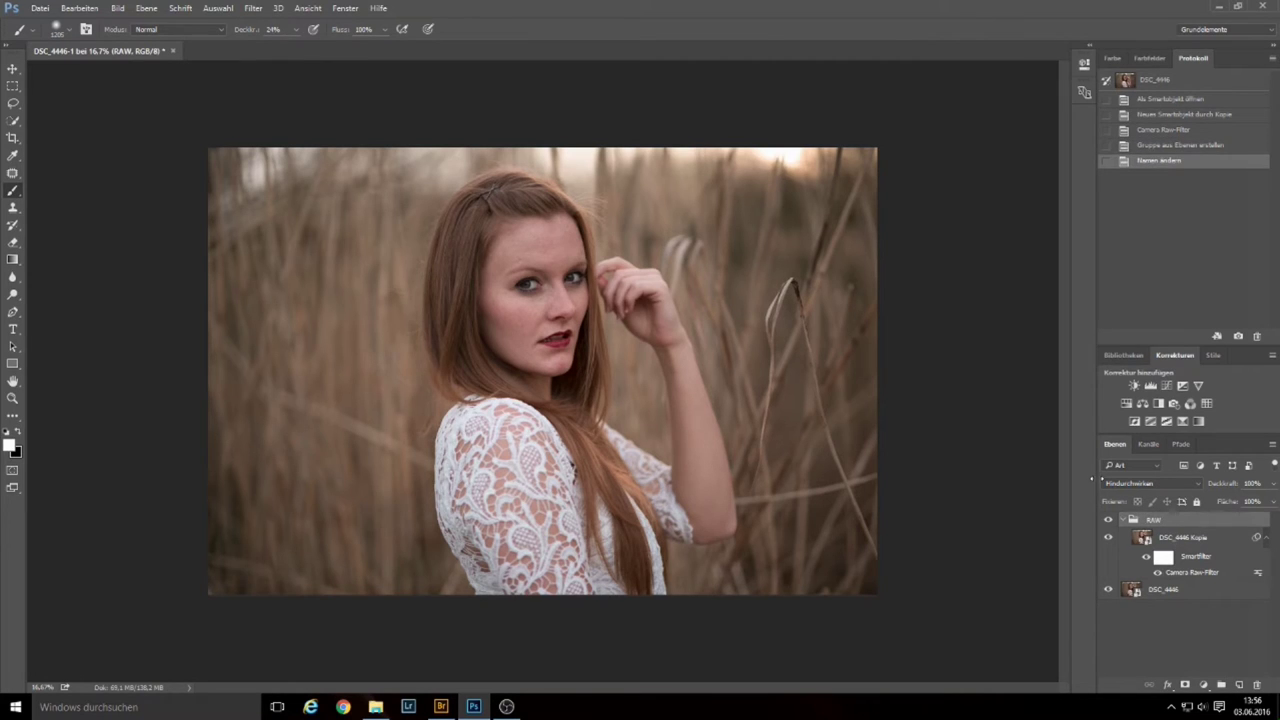
pyautogui.click(1126, 521)
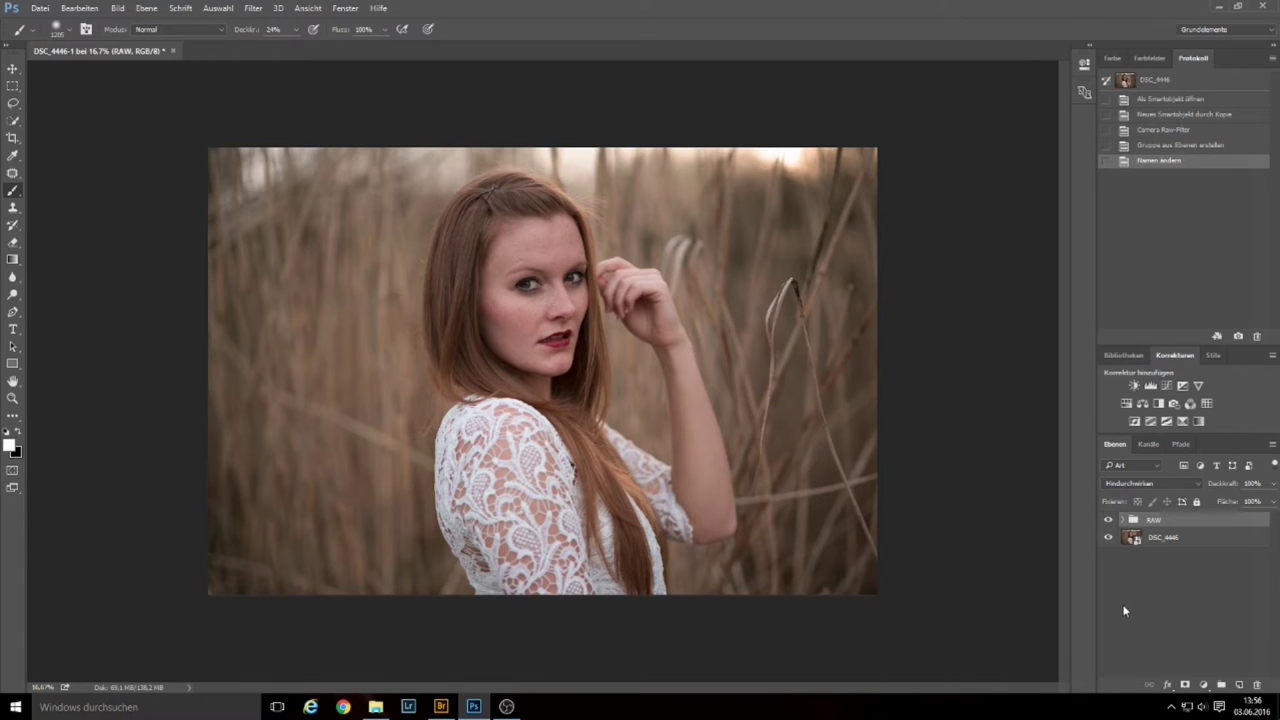
pyautogui.click(1124, 520)
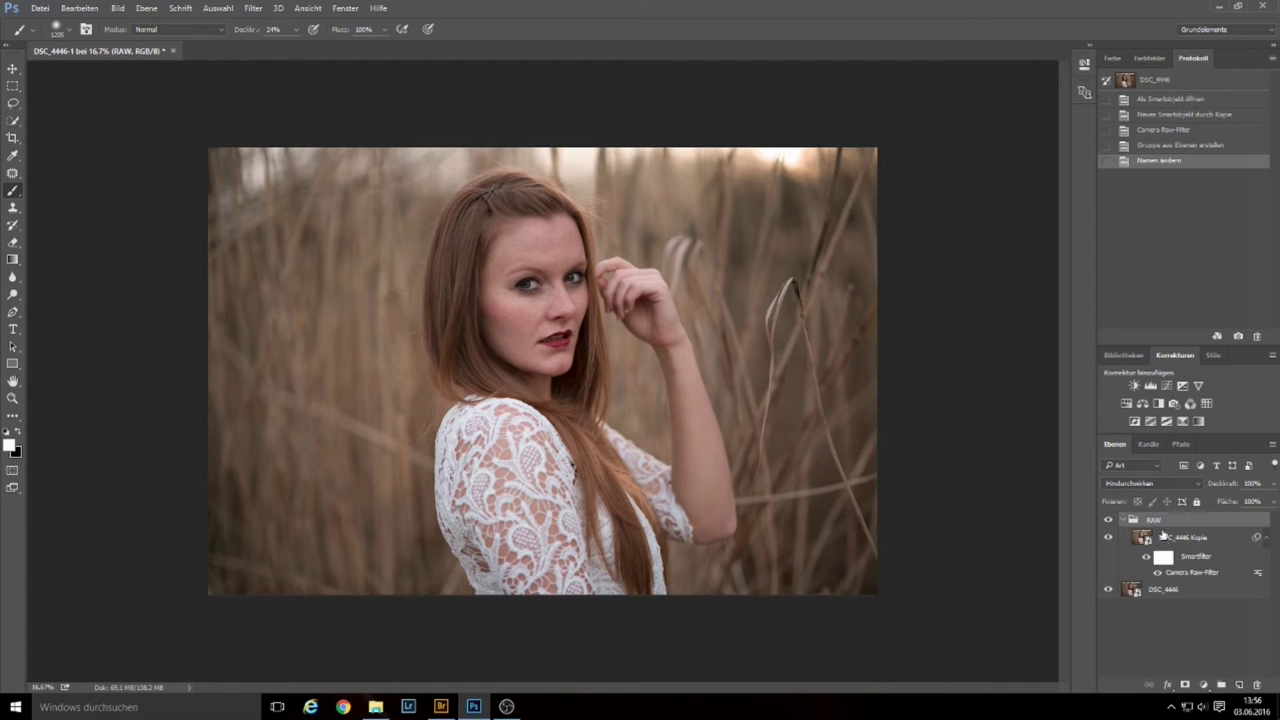
# - Zoom in and pan over the forehead, lips, lace shoulder and raised arm to spot blemishes
pyautogui.click(1124, 520)
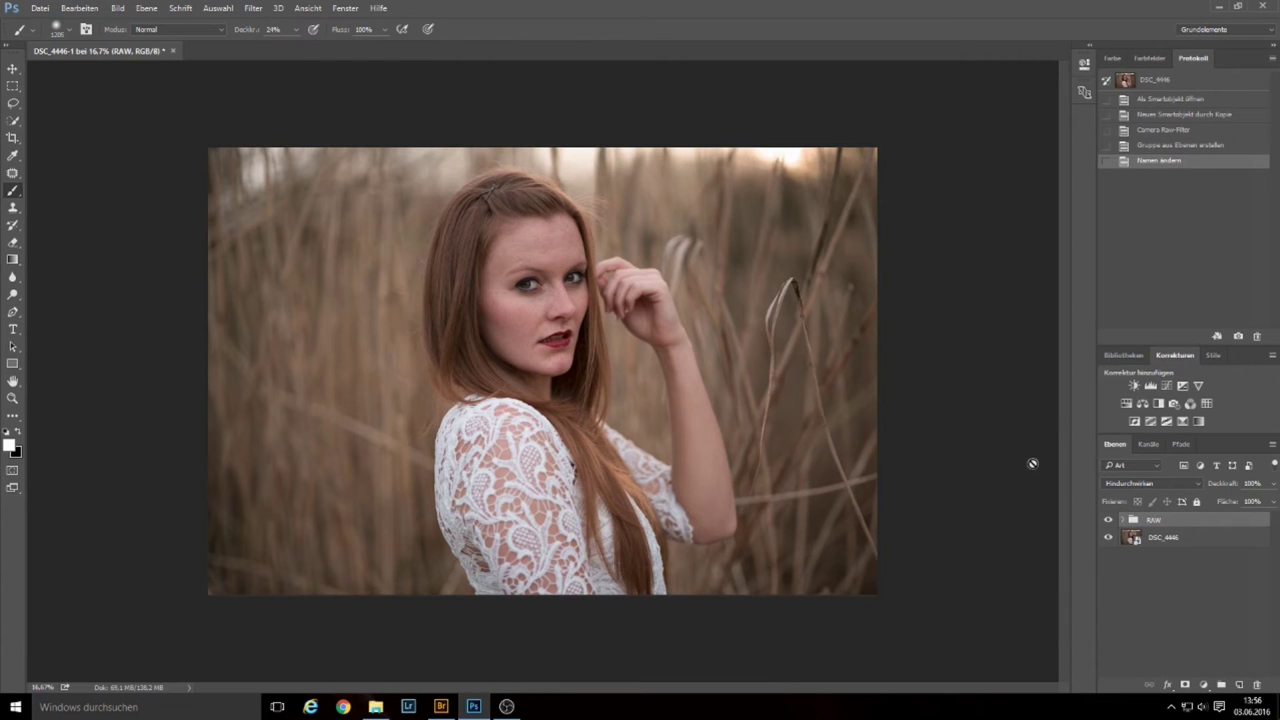
pyautogui.moveTo(533, 328); pyautogui.dragTo(624, 312)
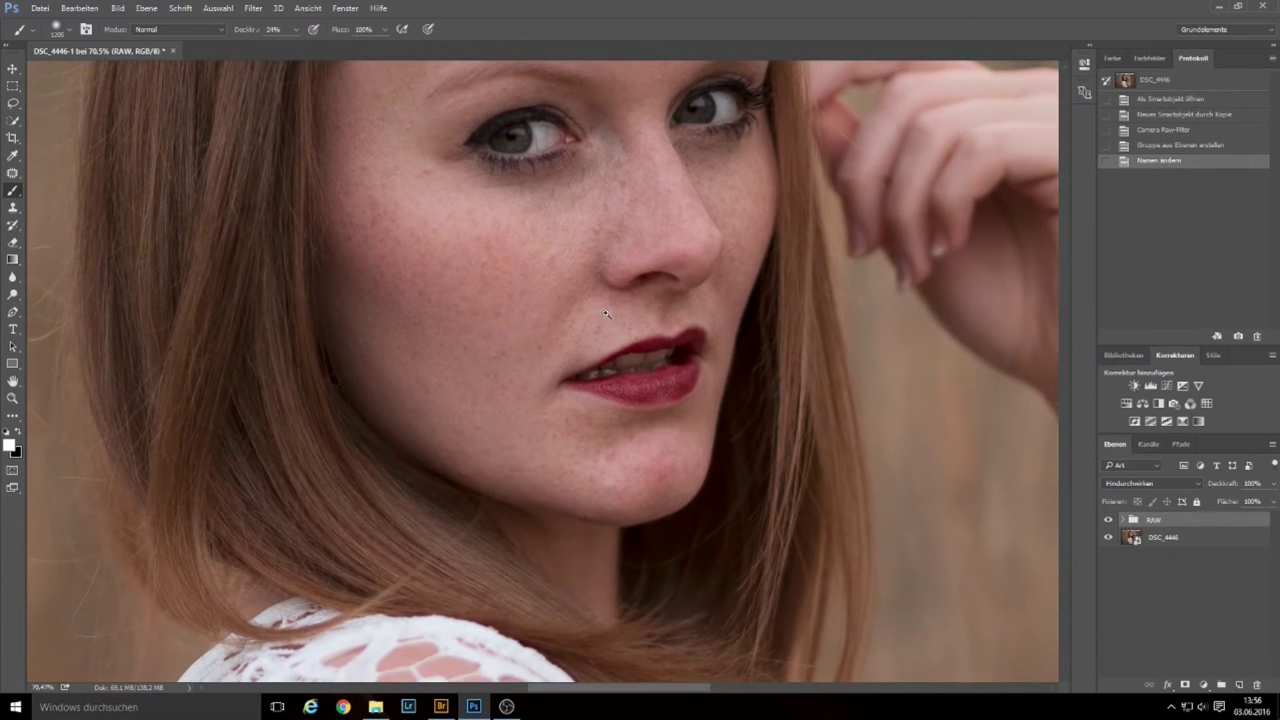
pyautogui.moveTo(414, 225)
pyautogui.mouseDown()
pyautogui.moveTo(456, 233)
pyautogui.moveTo(481, 259)
pyautogui.mouseUp()
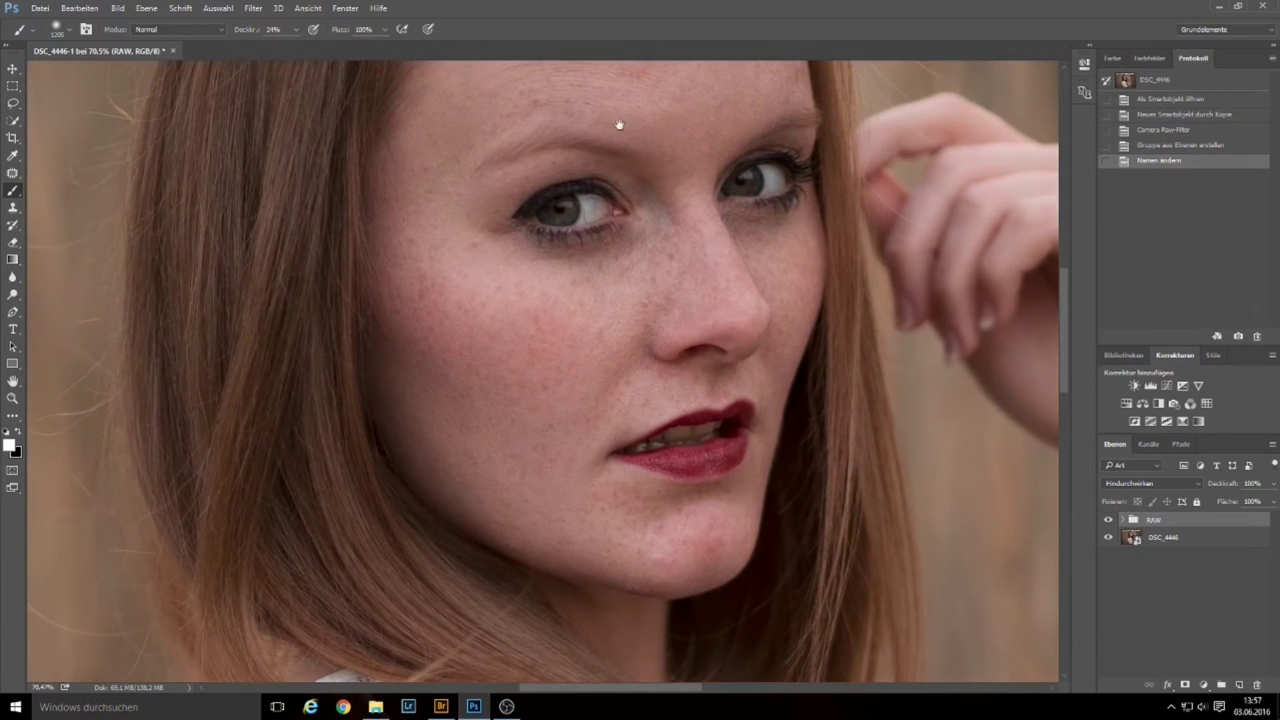
pyautogui.moveTo(619, 124); pyautogui.dragTo(562, 289)
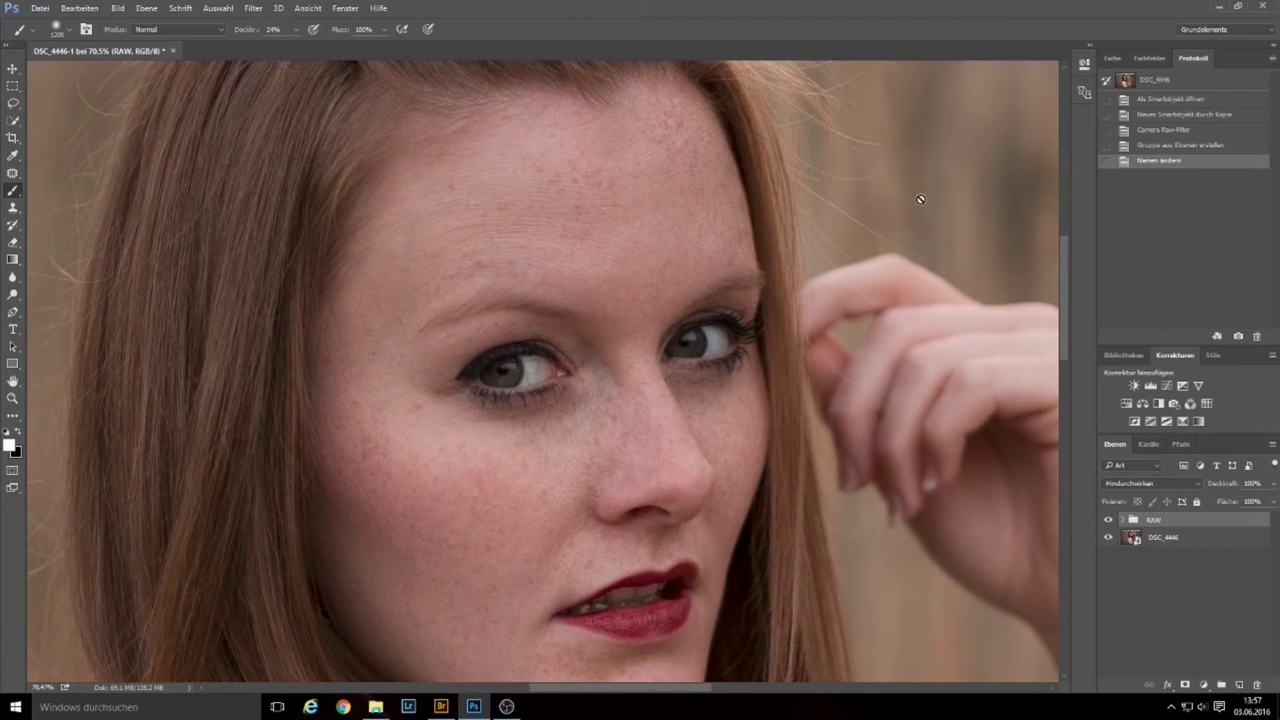
pyautogui.moveTo(934, 412); pyautogui.dragTo(880, 297)
pyautogui.scroll(-3, 837, 380)
pyautogui.scroll(-3, 606, 380)
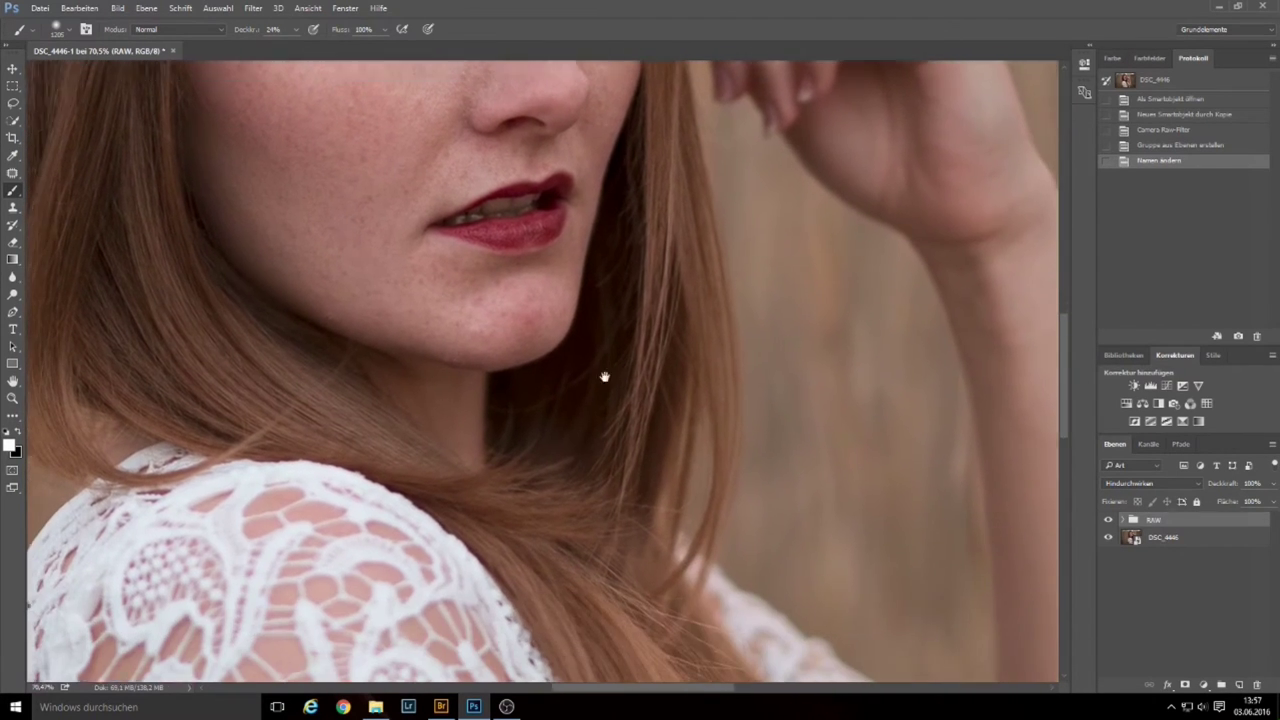
pyautogui.scroll(-1, 621, 405)
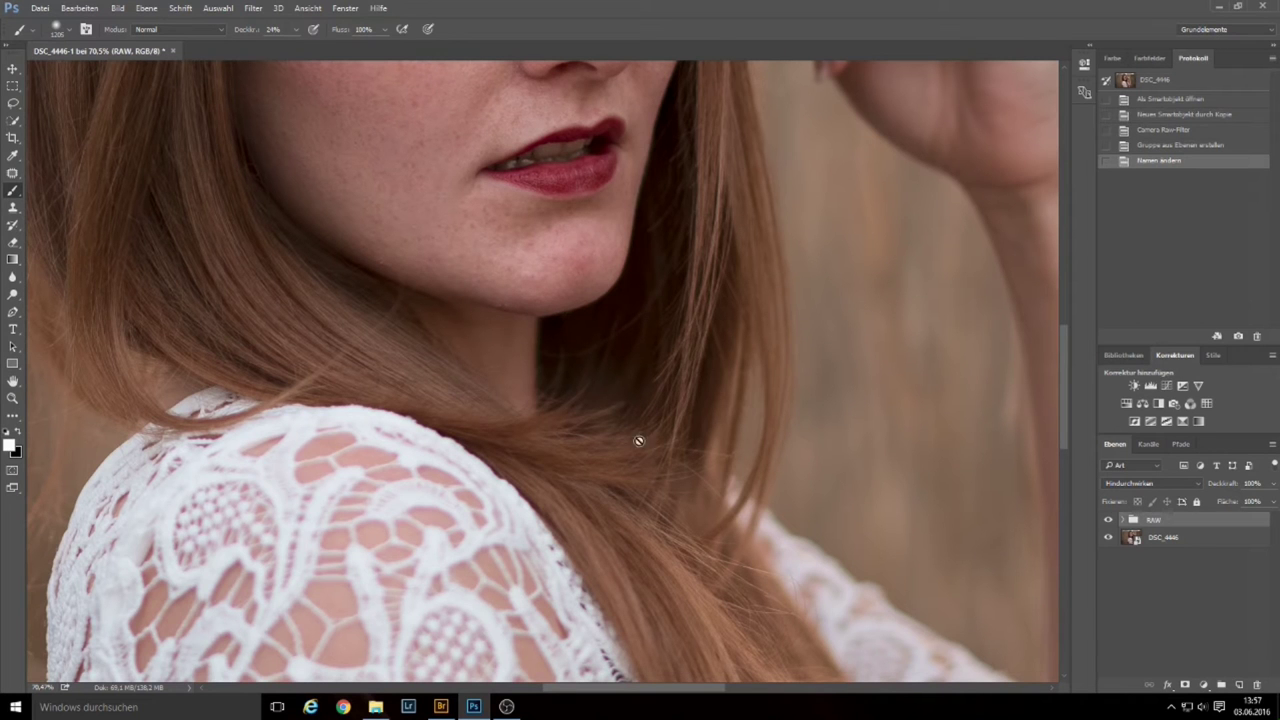
pyautogui.moveTo(597, 467); pyautogui.dragTo(551, 226)
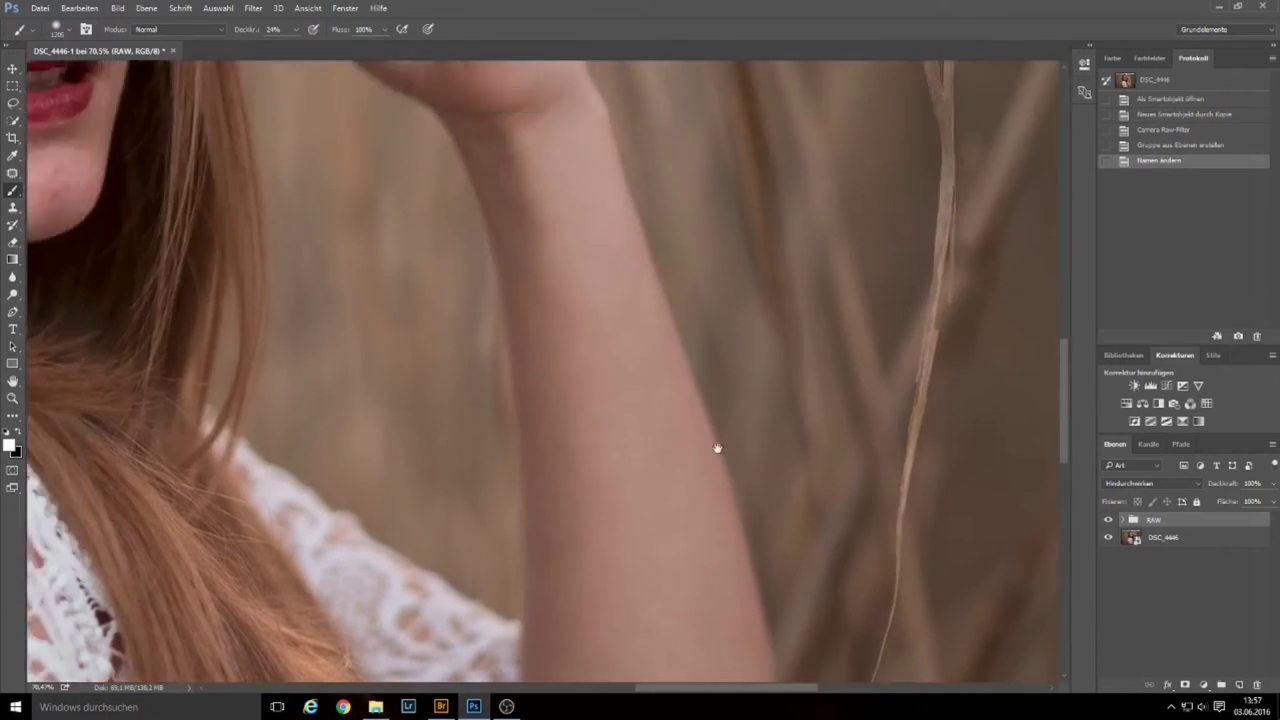
pyautogui.moveTo(717, 448)
pyautogui.mouseDown()
pyautogui.moveTo(686, 309)
pyautogui.moveTo(711, 380)
pyautogui.moveTo(766, 377)
pyautogui.moveTo(658, 296)
pyautogui.mouseUp()
pyautogui.moveTo(666, 352); pyautogui.dragTo(655, 267)
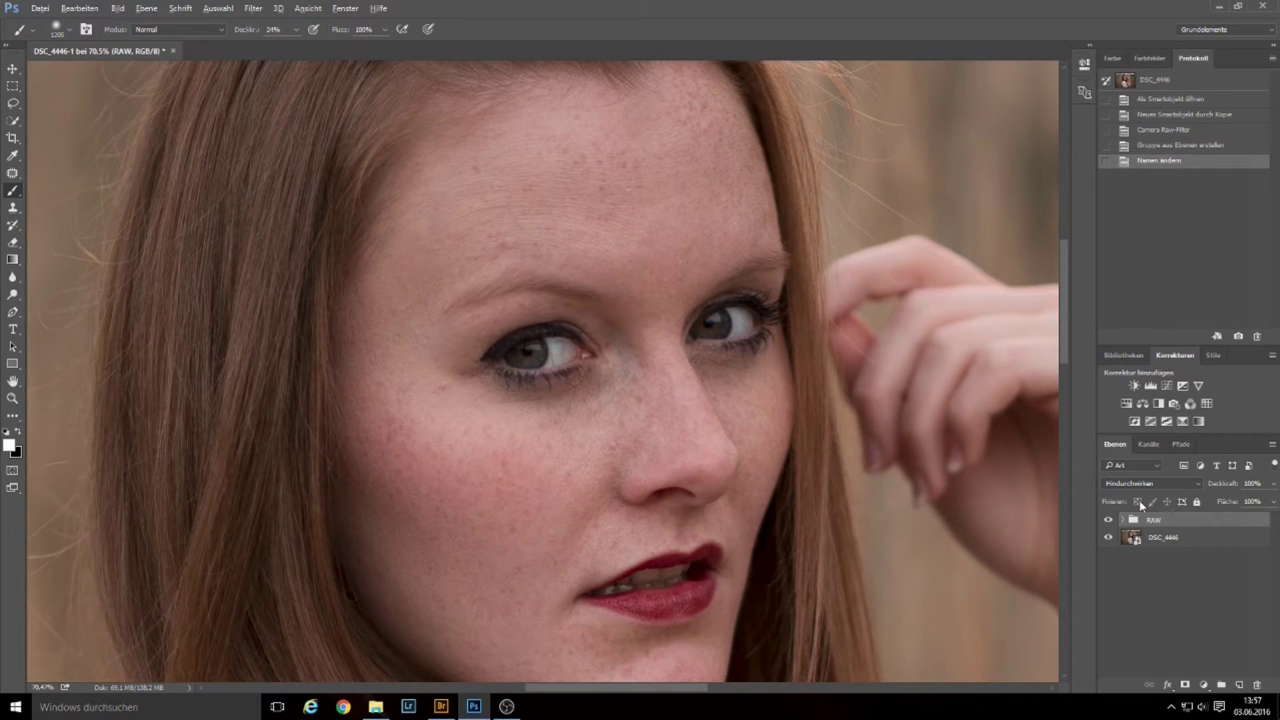
# - Stamp all visible layers into a new layer, Ebene 1, and select the Patch tool
pyautogui.hotkey('ctrl', 'shift', 'alt', 'e')
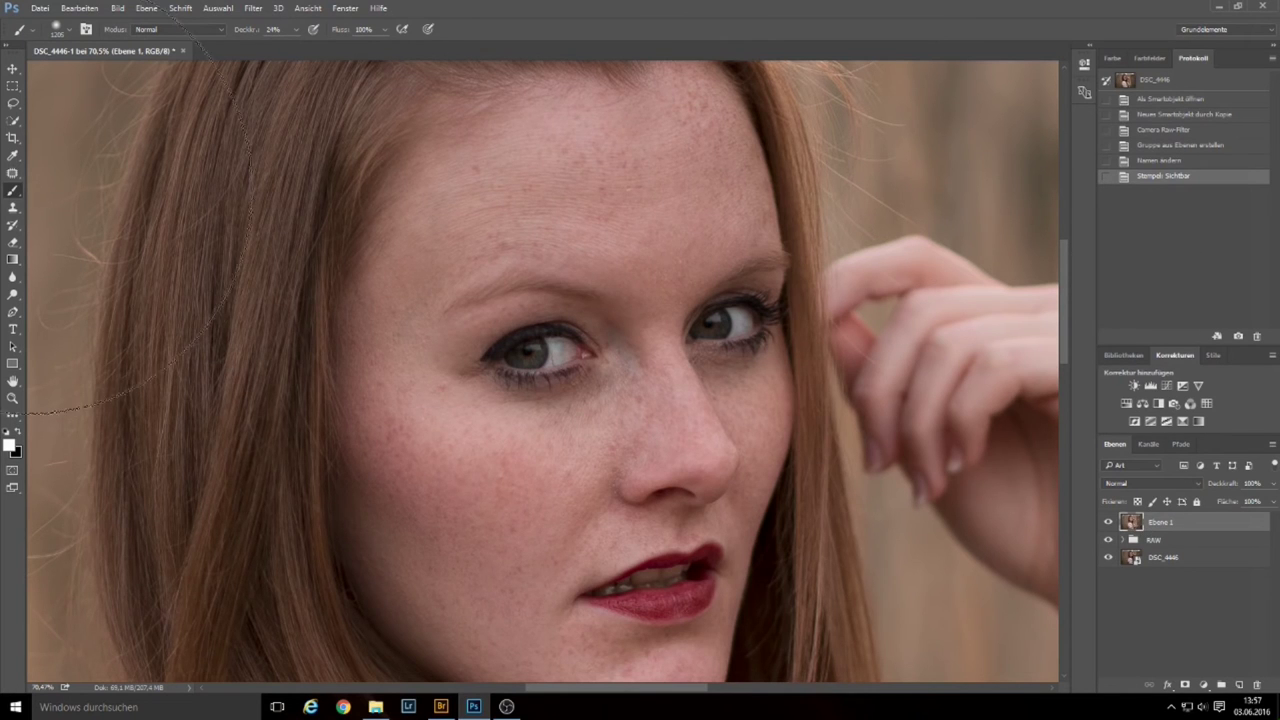
pyautogui.click(14, 174)
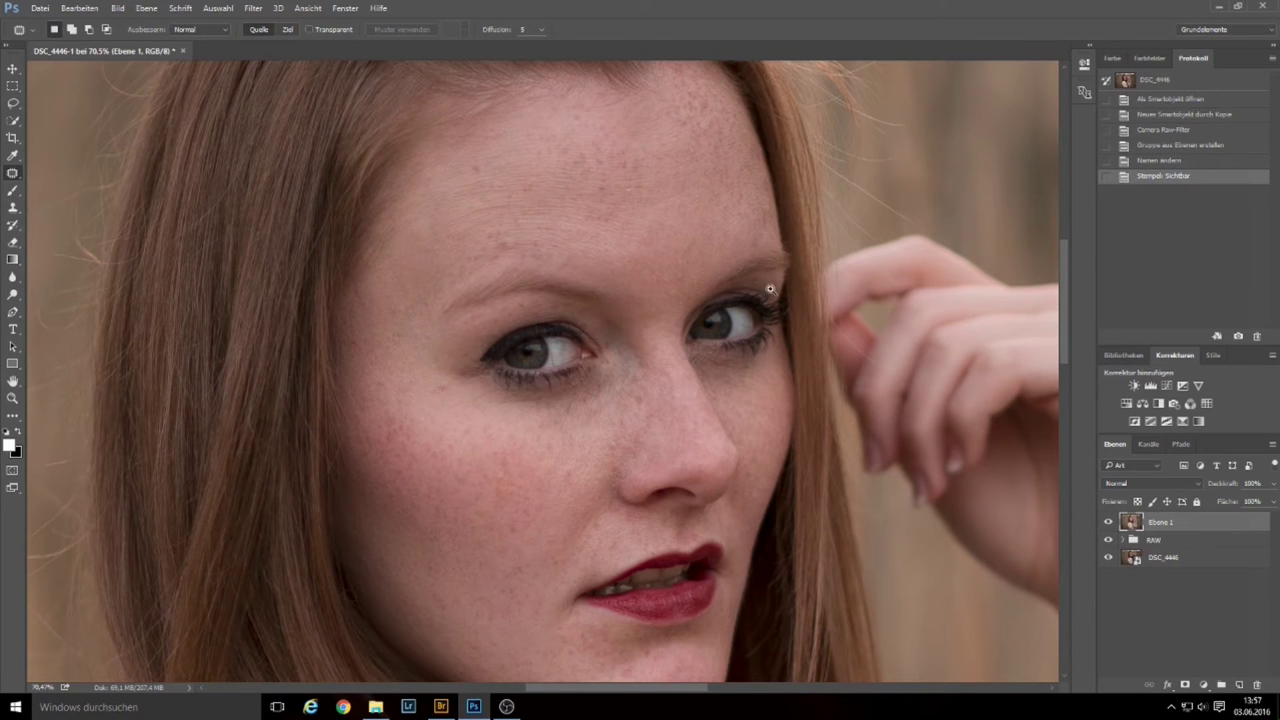
pyautogui.scroll(-3, 770, 300)
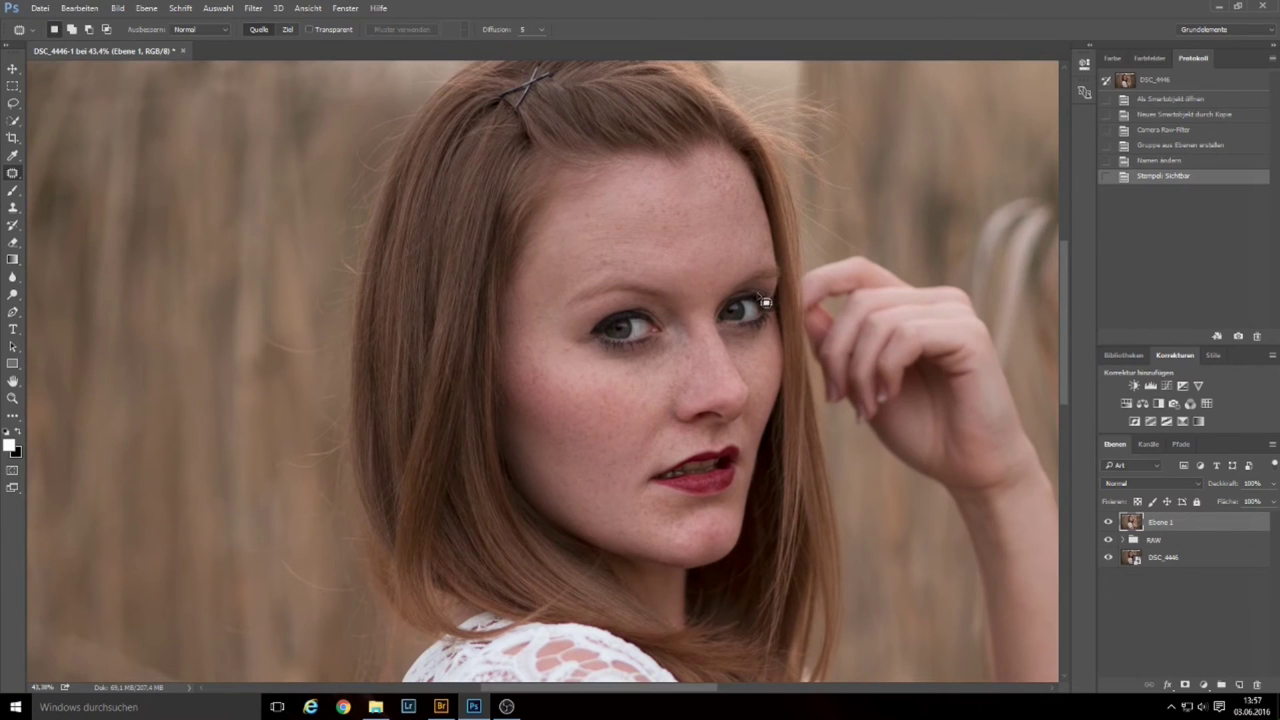
pyautogui.scroll(4, 588, 211)
# - Patch a forehead blemish with nearby clean skin
pyautogui.moveTo(562, 212)
pyautogui.mouseDown()
pyautogui.moveTo(596, 225)
pyautogui.moveTo(580, 223)
pyautogui.moveTo(617, 200)
pyautogui.mouseUp()
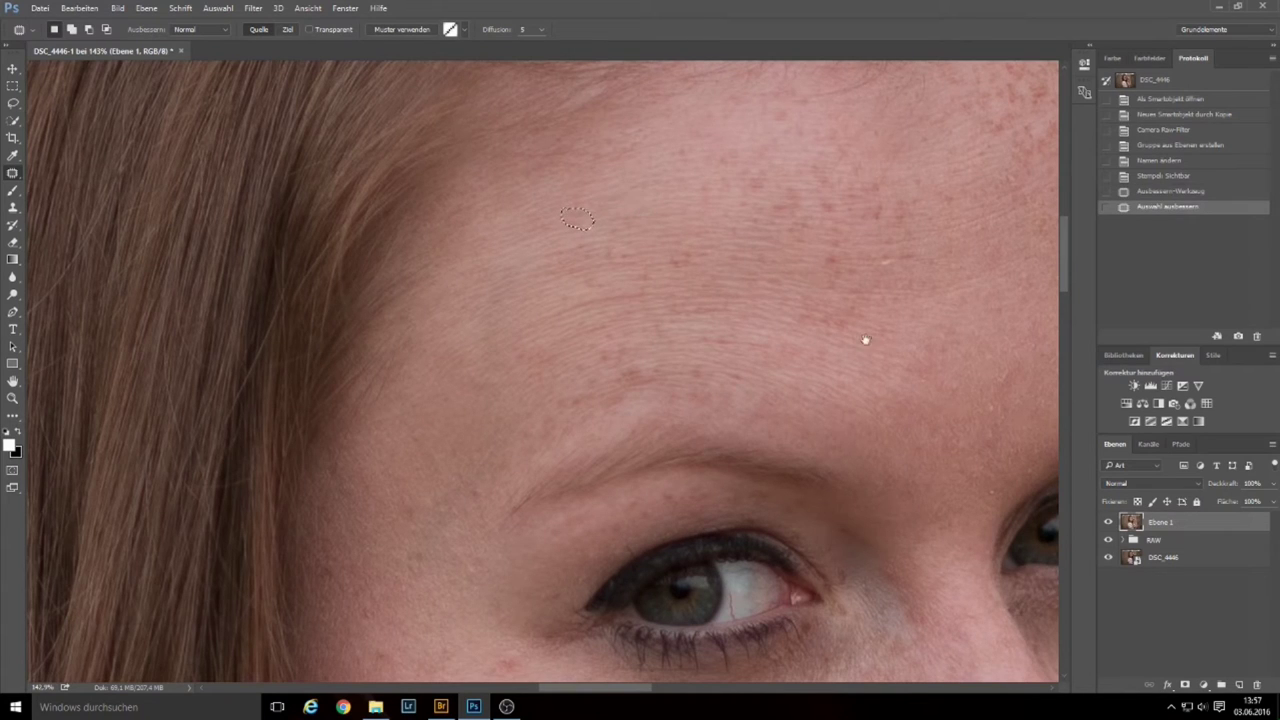
pyautogui.scroll(-3, 866, 340)
pyautogui.scroll(4, 921, 298)
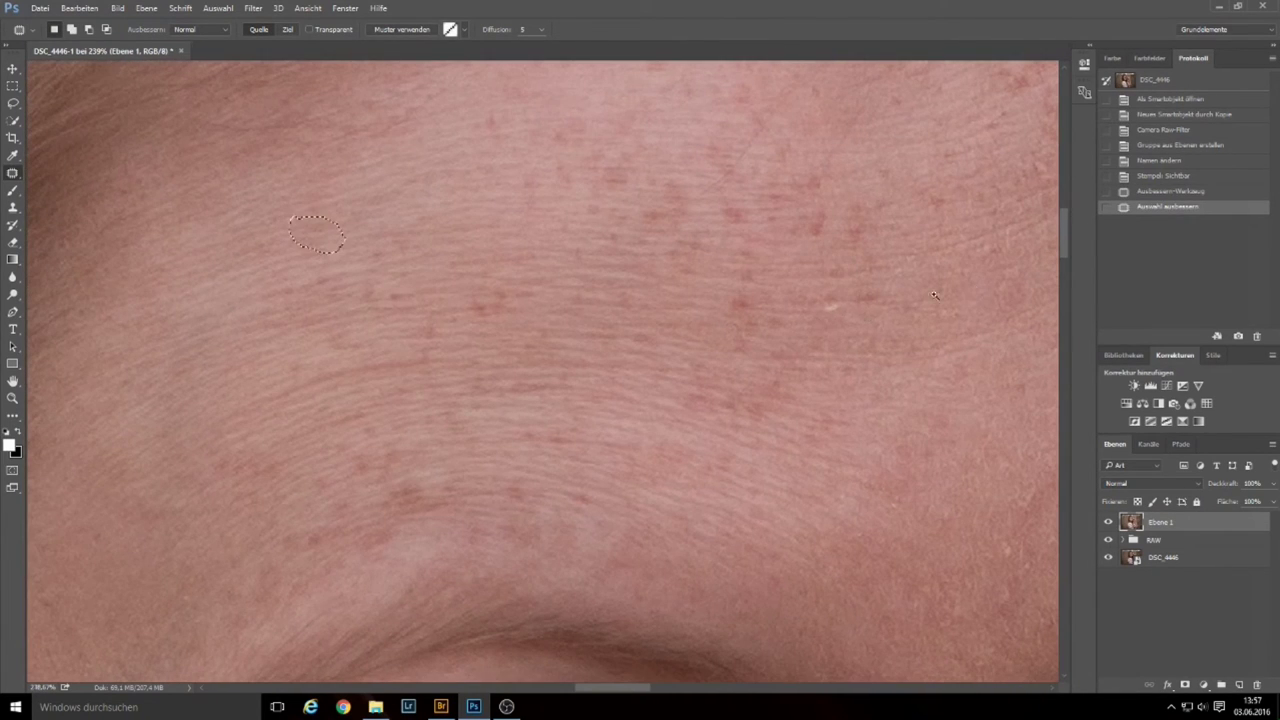
pyautogui.moveTo(853, 315)
pyautogui.mouseDown()
pyautogui.moveTo(842, 310)
pyautogui.moveTo(834, 330)
pyautogui.mouseUp()
# - Patch the fine lines on the forehead near the hairline, deselecting after each
pyautogui.moveTo(931, 393)
pyautogui.mouseDown()
pyautogui.moveTo(828, 391)
pyautogui.moveTo(789, 354)
pyautogui.mouseUp()
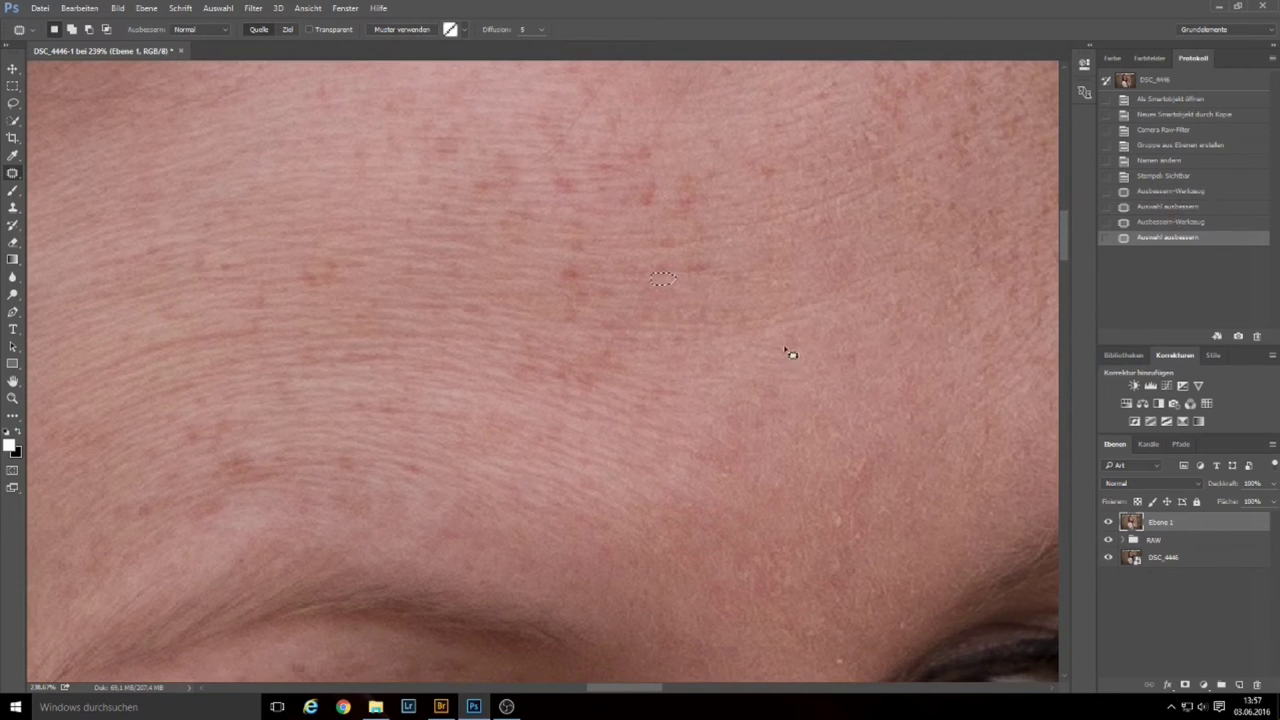
pyautogui.moveTo(657, 146); pyautogui.dragTo(647, 305)
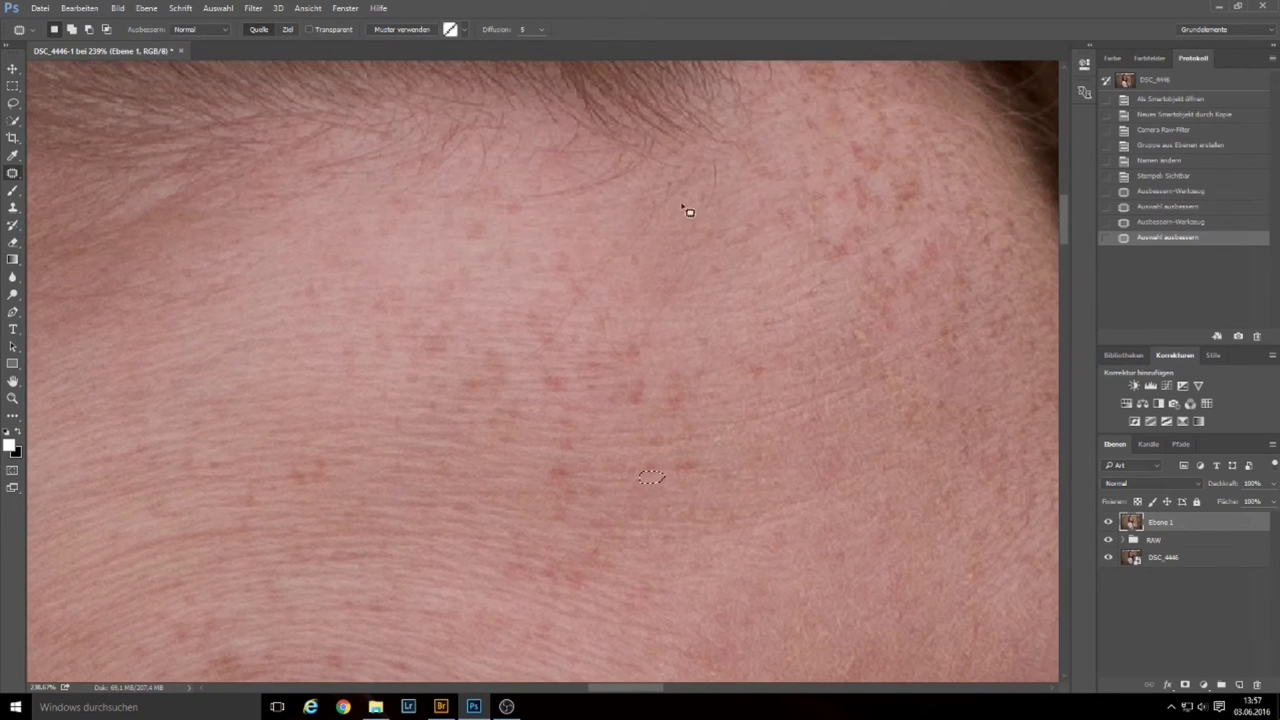
pyautogui.moveTo(697, 188)
pyautogui.mouseDown()
pyautogui.moveTo(534, 374)
pyautogui.moveTo(483, 394)
pyautogui.moveTo(698, 178)
pyautogui.mouseUp()
pyautogui.moveTo(629, 263); pyautogui.dragTo(557, 270)
pyautogui.hotkey('ctrl', 'd')
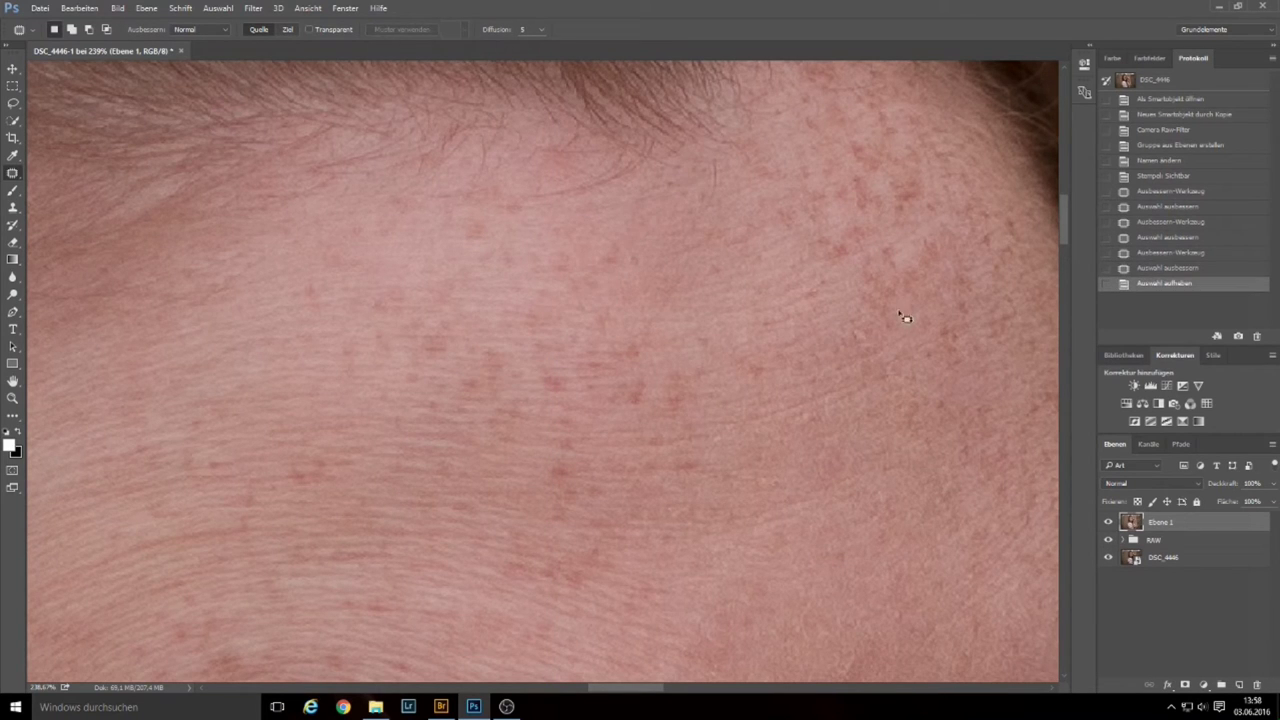
pyautogui.moveTo(723, 190)
pyautogui.mouseDown()
pyautogui.moveTo(686, 257)
pyautogui.moveTo(716, 158)
pyautogui.moveTo(655, 250)
pyautogui.mouseUp()
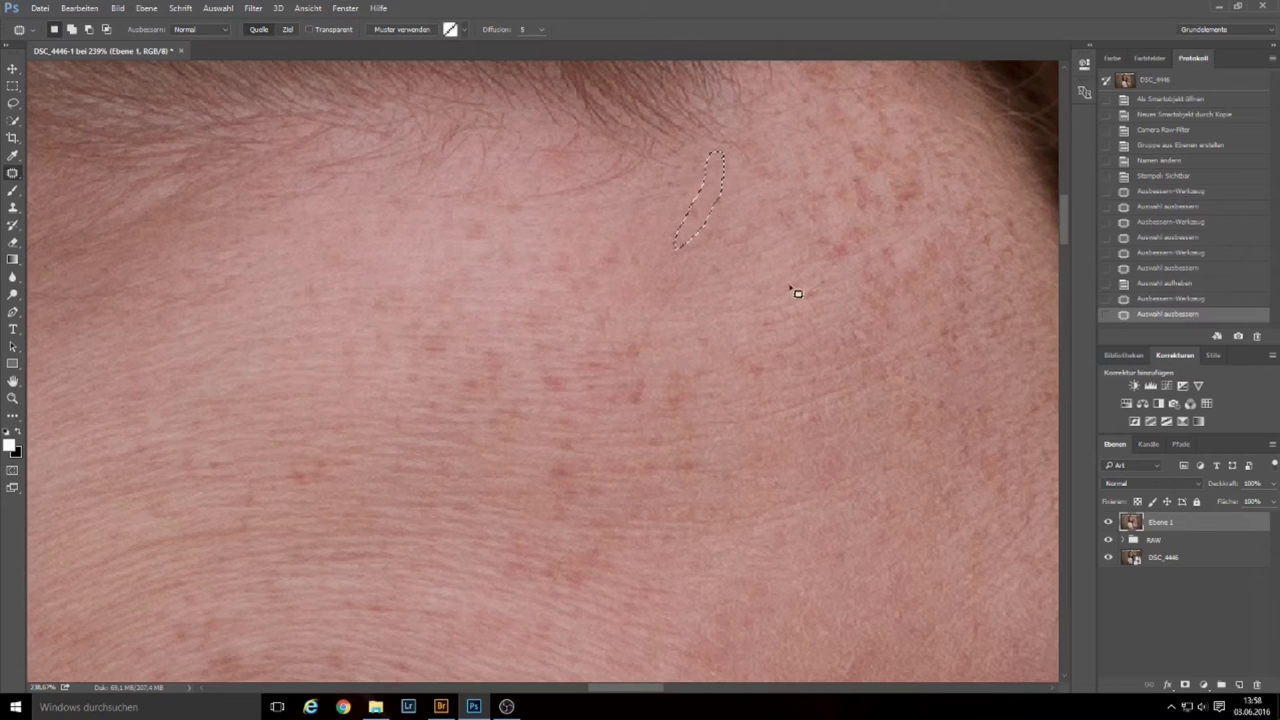
pyautogui.scroll(-10, 925, 415)
# - Patch the red spot on the chin with clean skin
pyautogui.scroll(3, 855, 415)
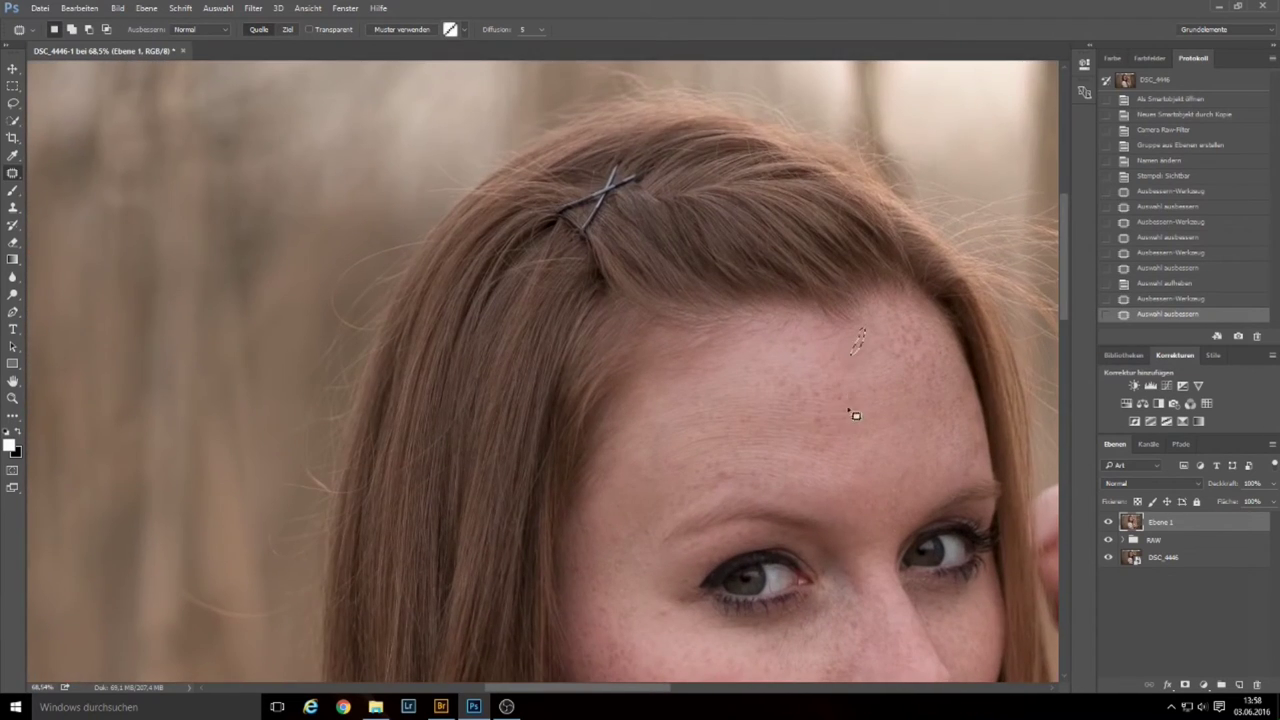
pyautogui.scroll(-6, 748, 443)
pyautogui.scroll(-2, 774, 194)
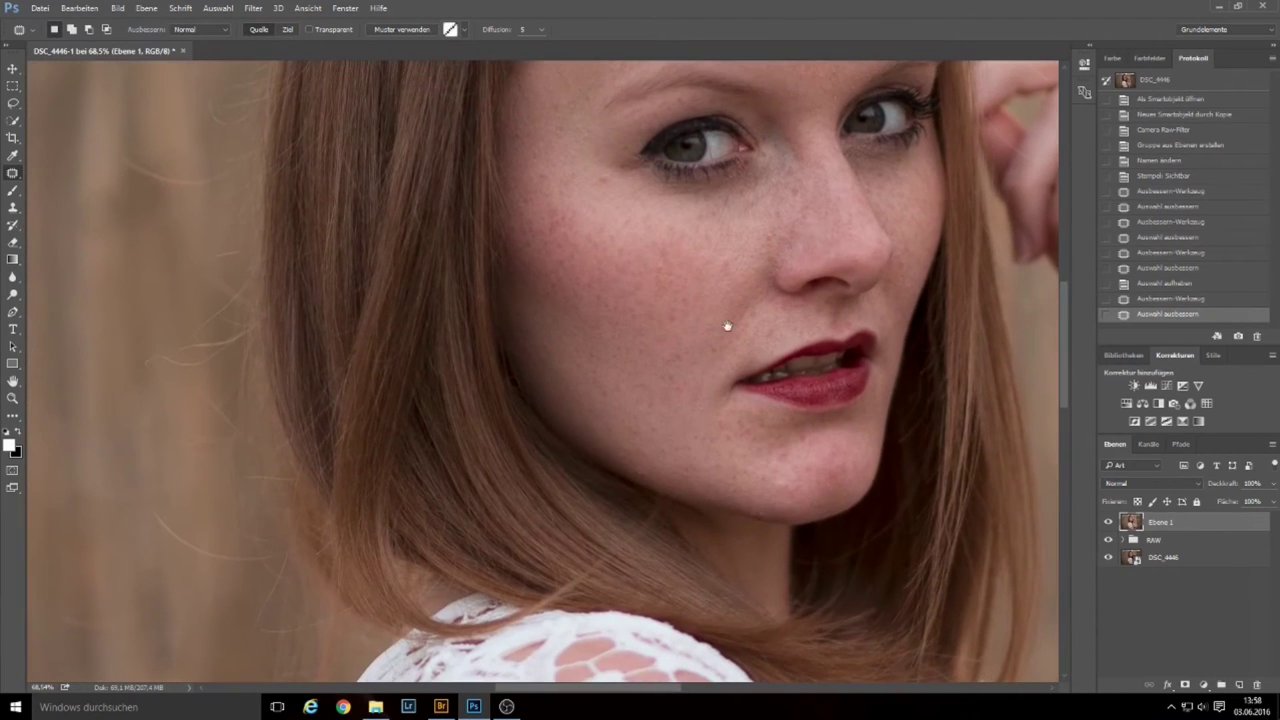
pyautogui.scroll(4, 804, 481)
pyautogui.scroll(3, 820, 460)
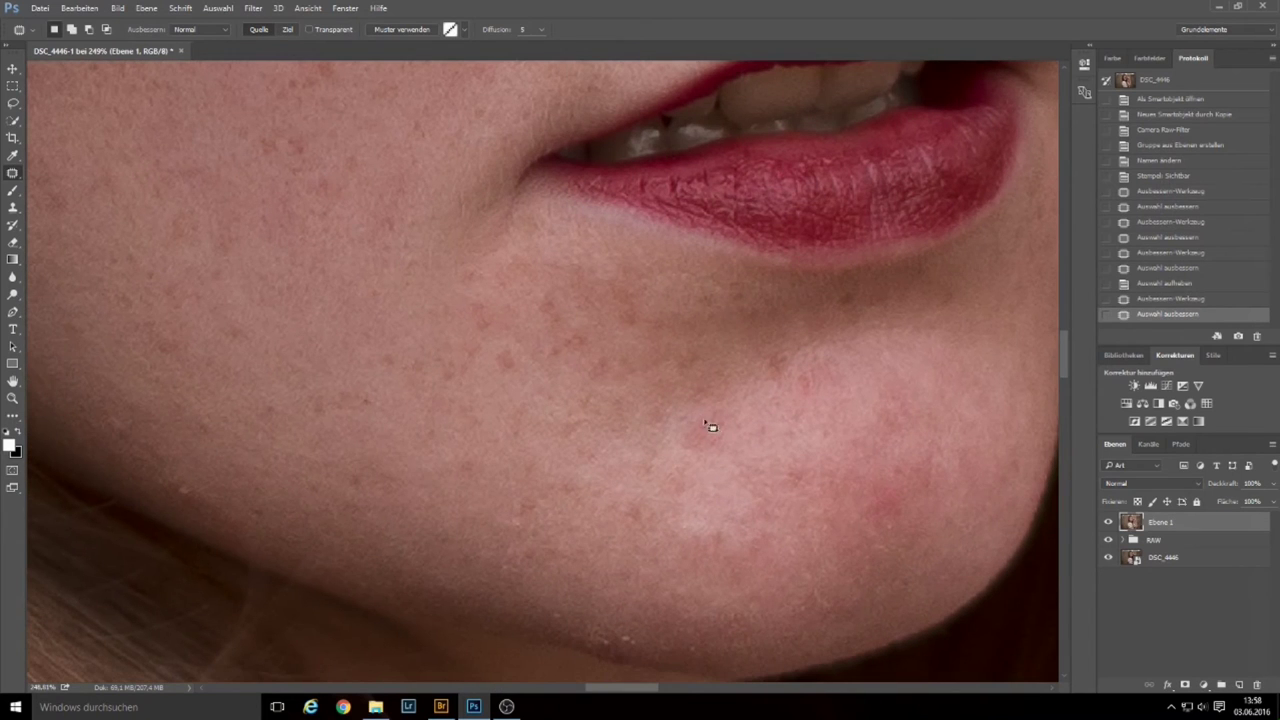
pyautogui.moveTo(700, 443); pyautogui.dragTo(686, 486)
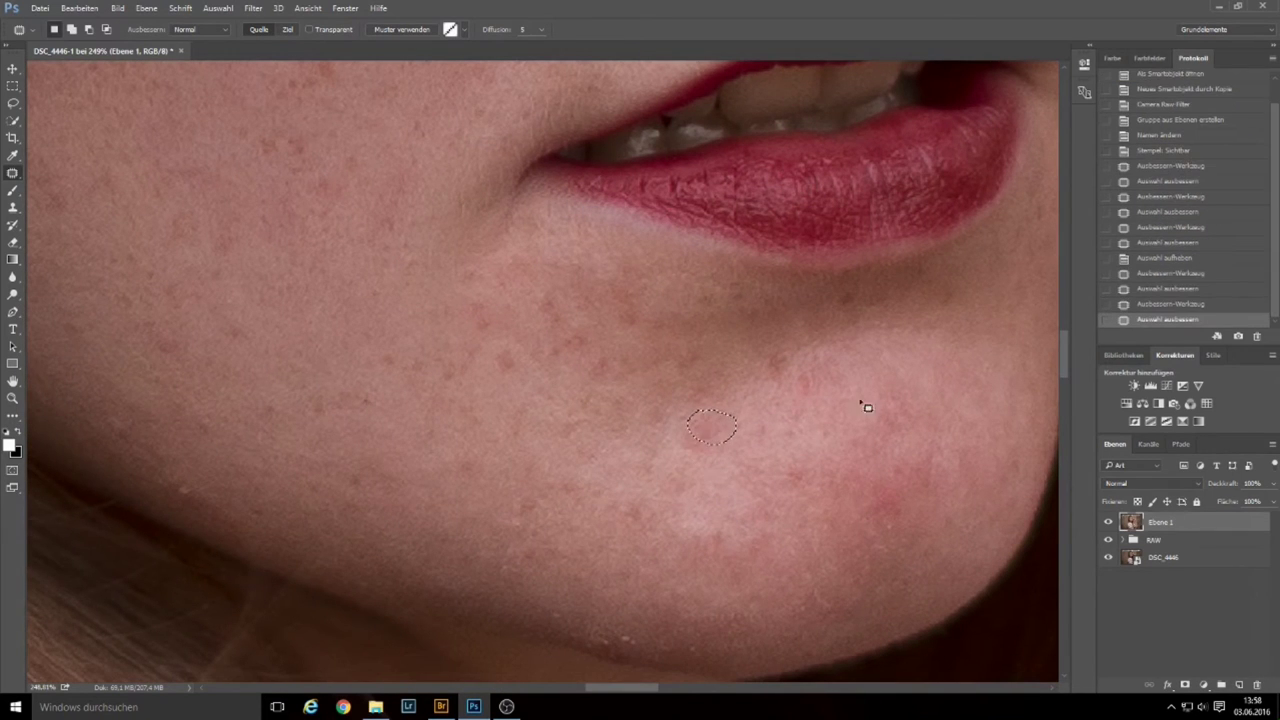
# - Patch the spot near the jaw, the lower-chin red spot and a small chin speck
pyautogui.moveTo(178, 491)
pyautogui.mouseDown()
pyautogui.moveTo(199, 509)
pyautogui.moveTo(155, 476)
pyautogui.mouseUp()
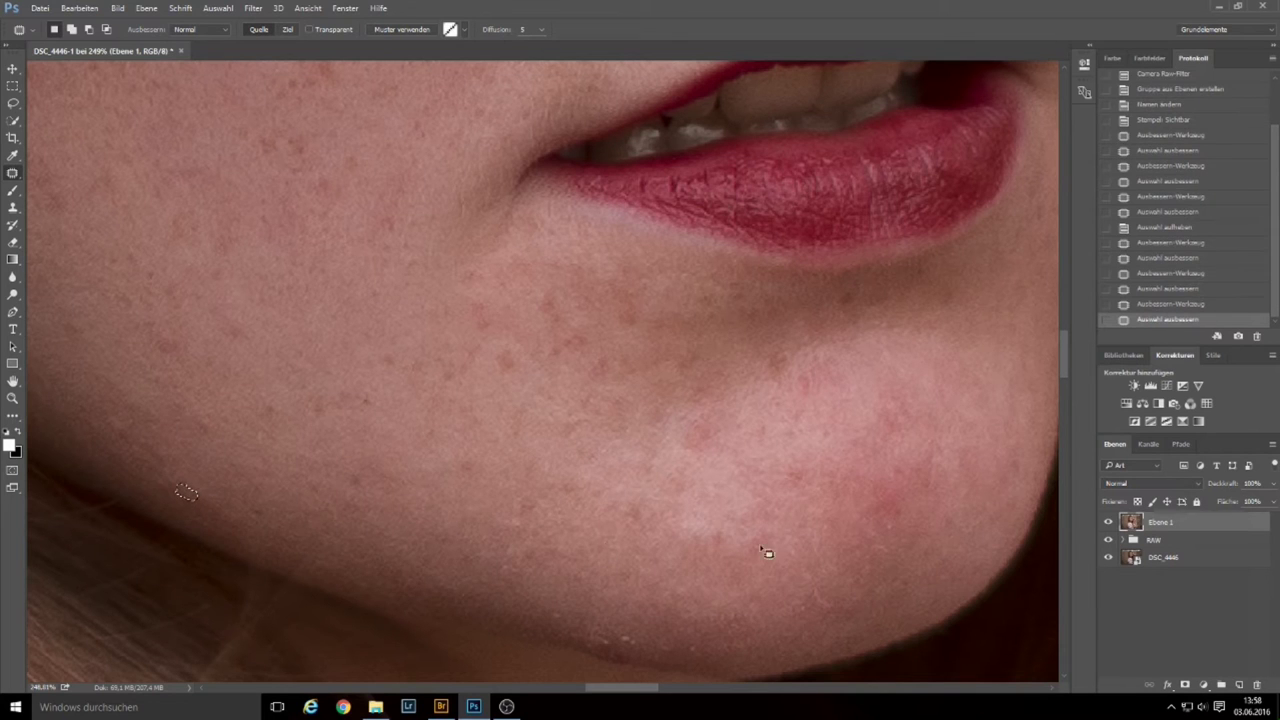
pyautogui.scroll(-3, 815, 500)
pyautogui.moveTo(885, 418)
pyautogui.mouseDown()
pyautogui.moveTo(912, 422)
pyautogui.moveTo(900, 414)
pyautogui.moveTo(808, 491)
pyautogui.mouseUp()
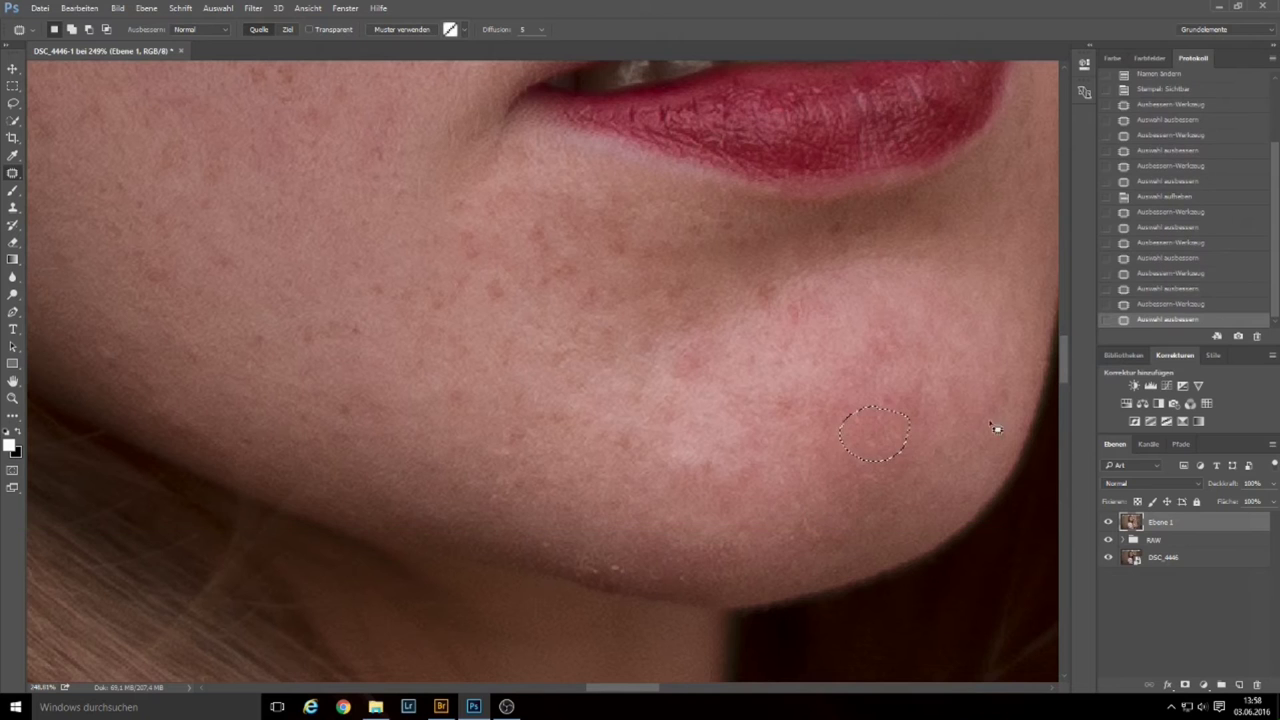
pyautogui.click(887, 517)
pyautogui.moveTo(614, 558)
pyautogui.mouseDown()
pyautogui.moveTo(593, 577)
pyautogui.moveTo(536, 543)
pyautogui.moveTo(620, 586)
pyautogui.moveTo(603, 563)
pyautogui.moveTo(690, 585)
pyautogui.moveTo(704, 572)
pyautogui.mouseUp()
pyautogui.scroll(-5, 866, 520)
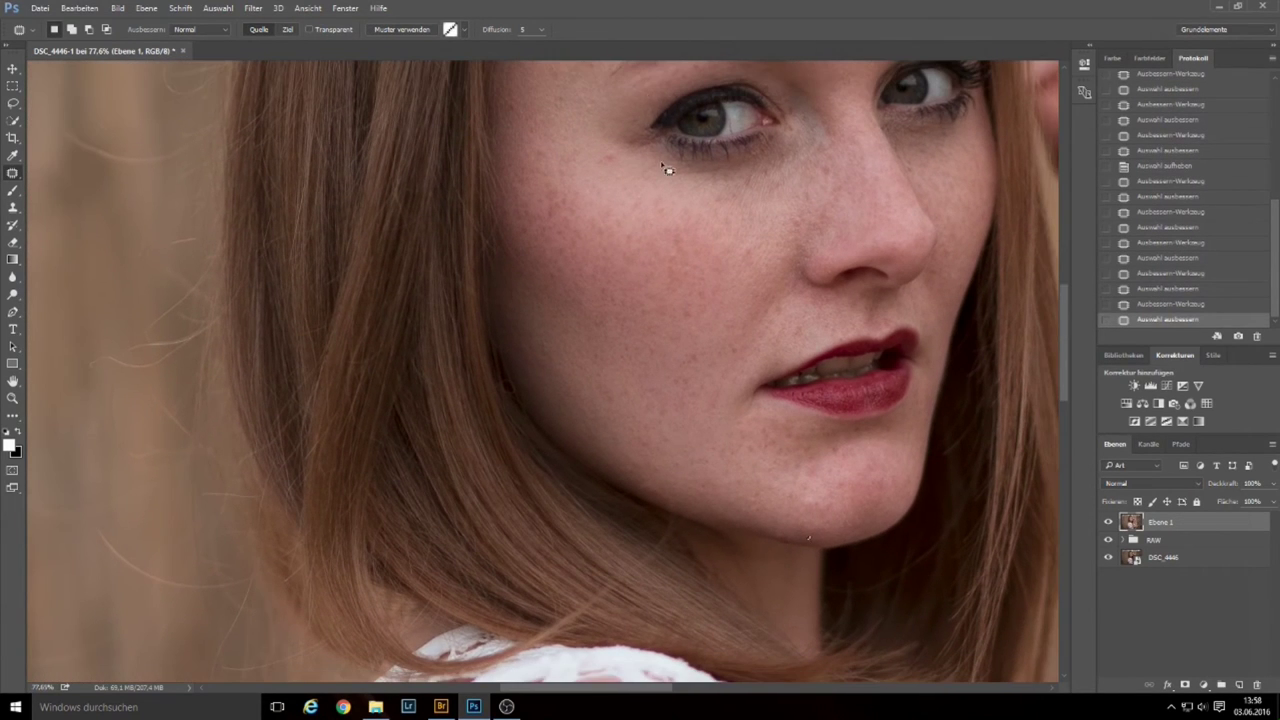
# - Patch two small blemishes on the cheek below the eye
pyautogui.scroll(6, 667, 170)
pyautogui.moveTo(645, 200)
pyautogui.mouseDown()
pyautogui.moveTo(664, 233)
pyautogui.moveTo(612, 205)
pyautogui.moveTo(786, 334)
pyautogui.mouseUp()
pyautogui.hotkey('ctrl', 'd')
pyautogui.moveTo(606, 217)
pyautogui.mouseDown()
pyautogui.moveTo(618, 201)
pyautogui.moveTo(551, 194)
pyautogui.mouseUp()
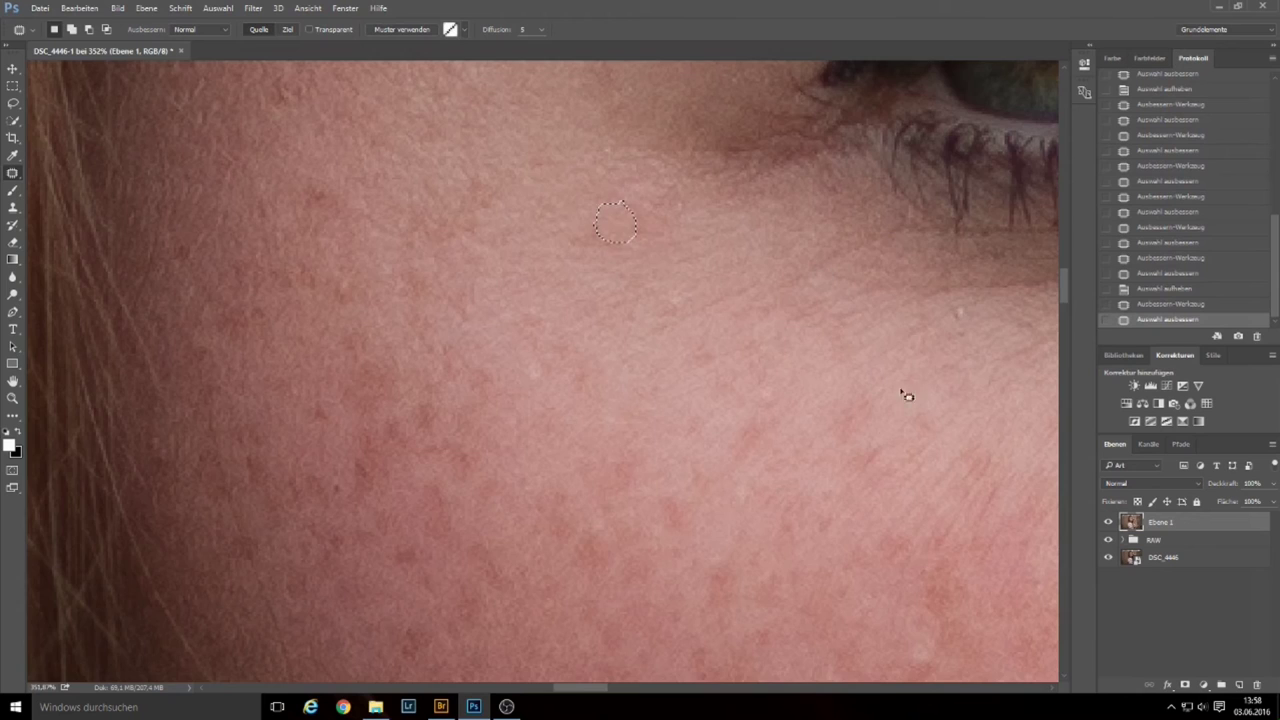
# - Pan and zoom across the face up to the forehead and hairline
pyautogui.scroll(-6, 903, 395)
pyautogui.moveTo(1014, 531); pyautogui.dragTo(893, 441)
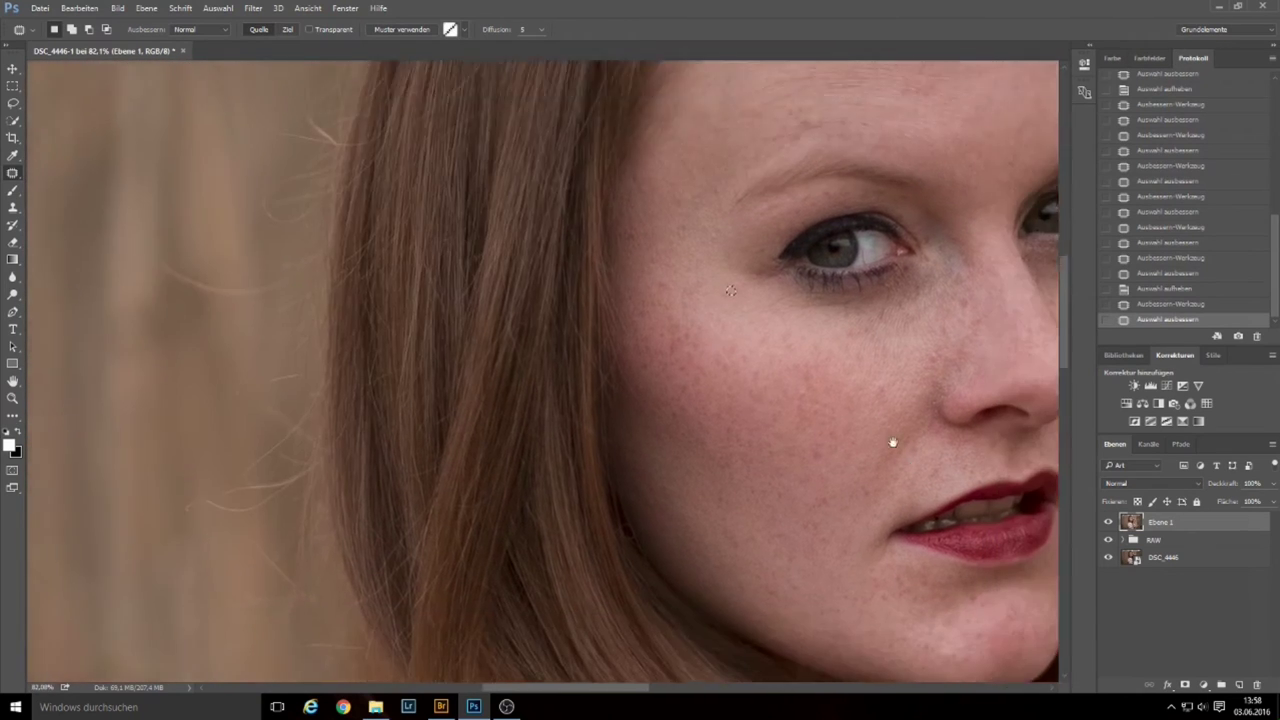
pyautogui.scroll(-3, 893, 441)
pyautogui.scroll(-2, 800, 400)
pyautogui.scroll(-1, 800, 354)
pyautogui.scroll(-3, 914, 429)
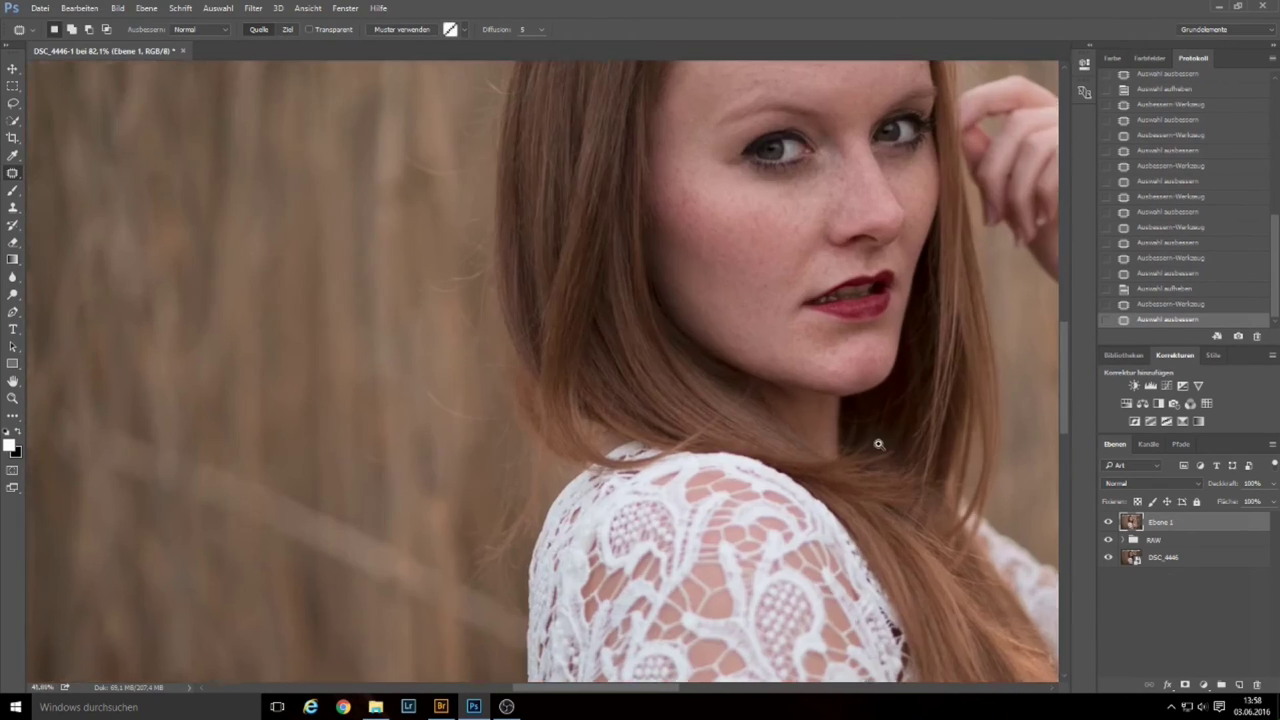
pyautogui.scroll(-1, 878, 444)
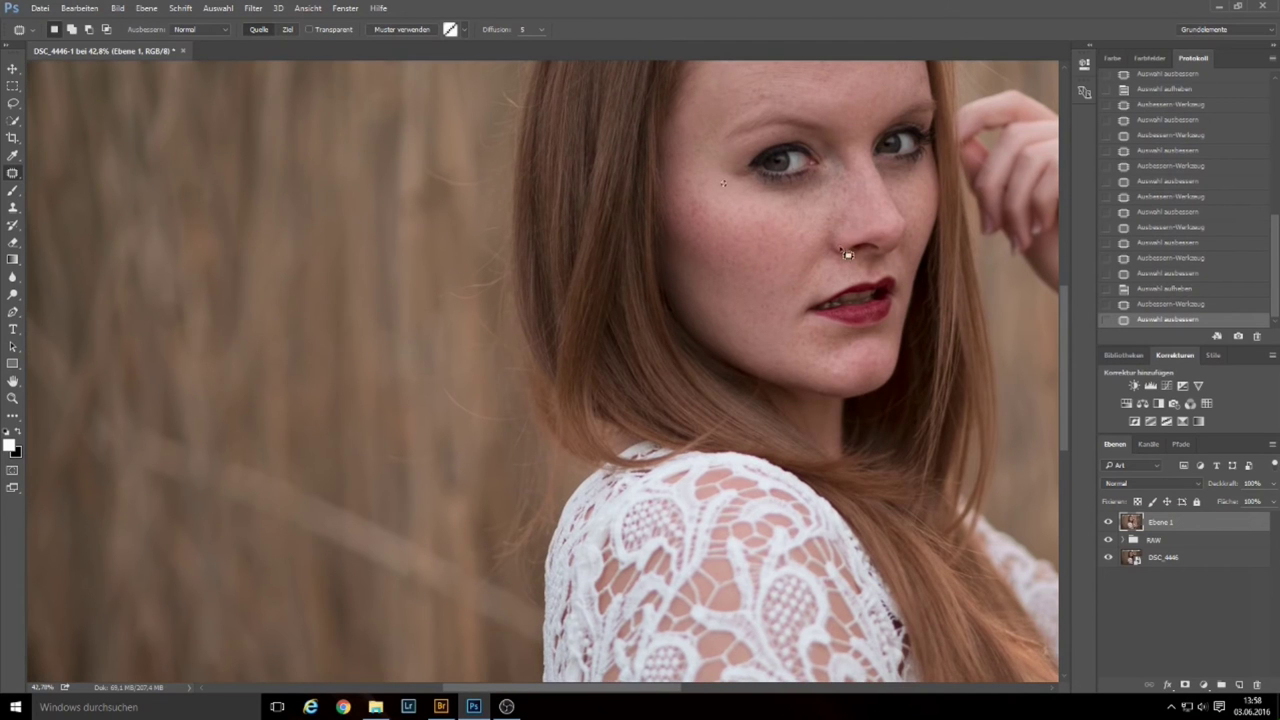
pyautogui.scroll(7, 752, 128)
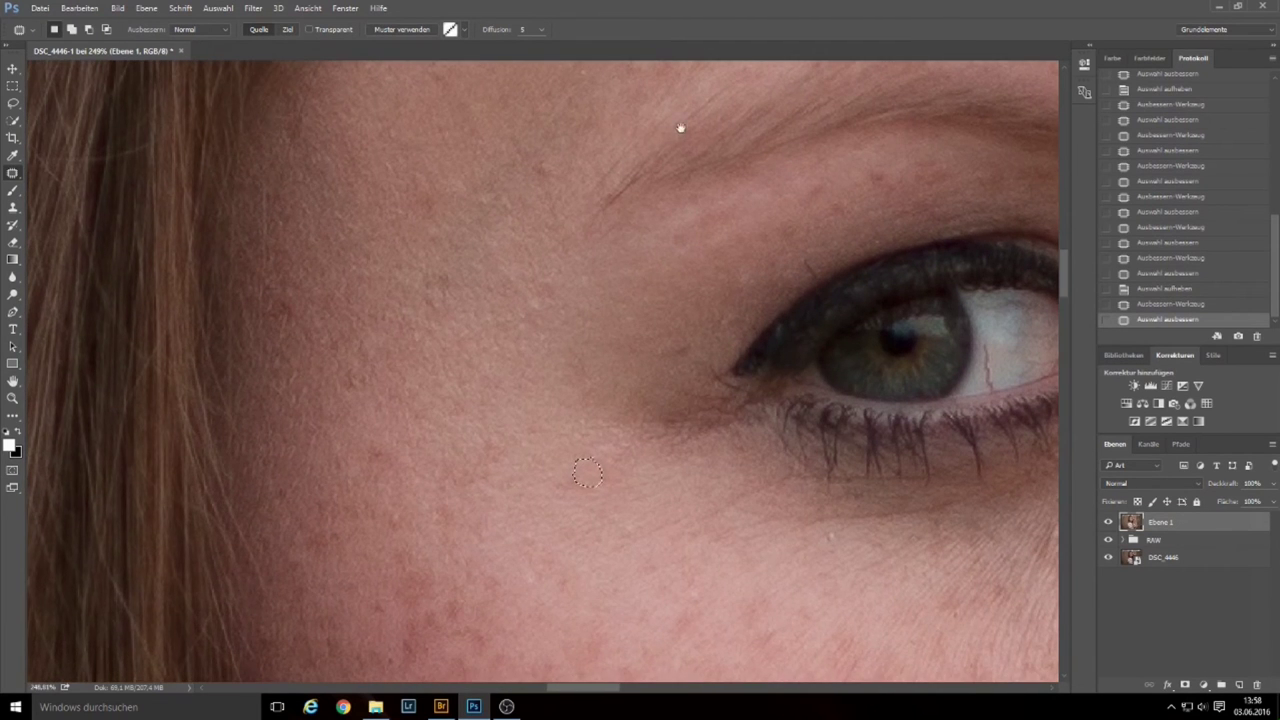
pyautogui.moveTo(680, 127); pyautogui.dragTo(657, 343)
pyautogui.moveTo(726, 163)
pyautogui.mouseDown()
pyautogui.moveTo(686, 214)
pyautogui.moveTo(649, 346)
pyautogui.mouseUp()
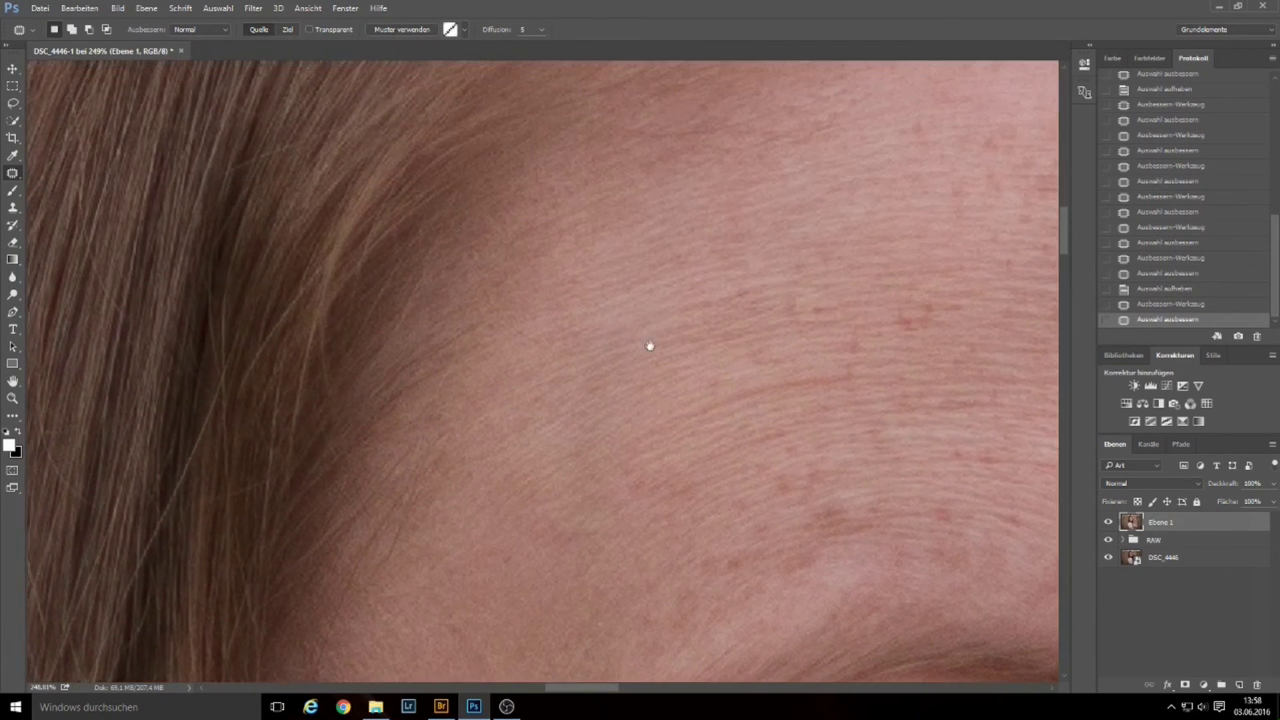
# - Zoom back to the cheek and patch another blemish there
pyautogui.scroll(-2, 655, 280)
pyautogui.scroll(-3, 657, 240)
pyautogui.scroll(-1, 662, 300)
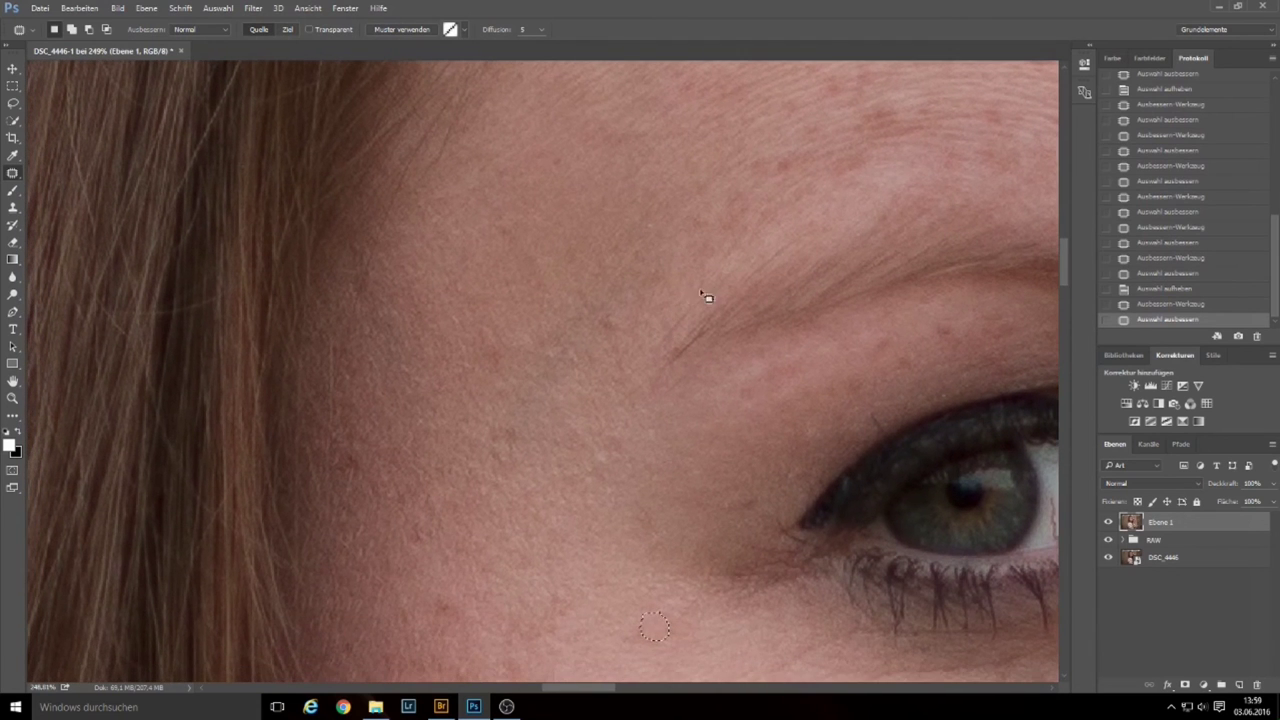
pyautogui.scroll(-1, 657, 451)
pyautogui.scroll(-3, 643, 429)
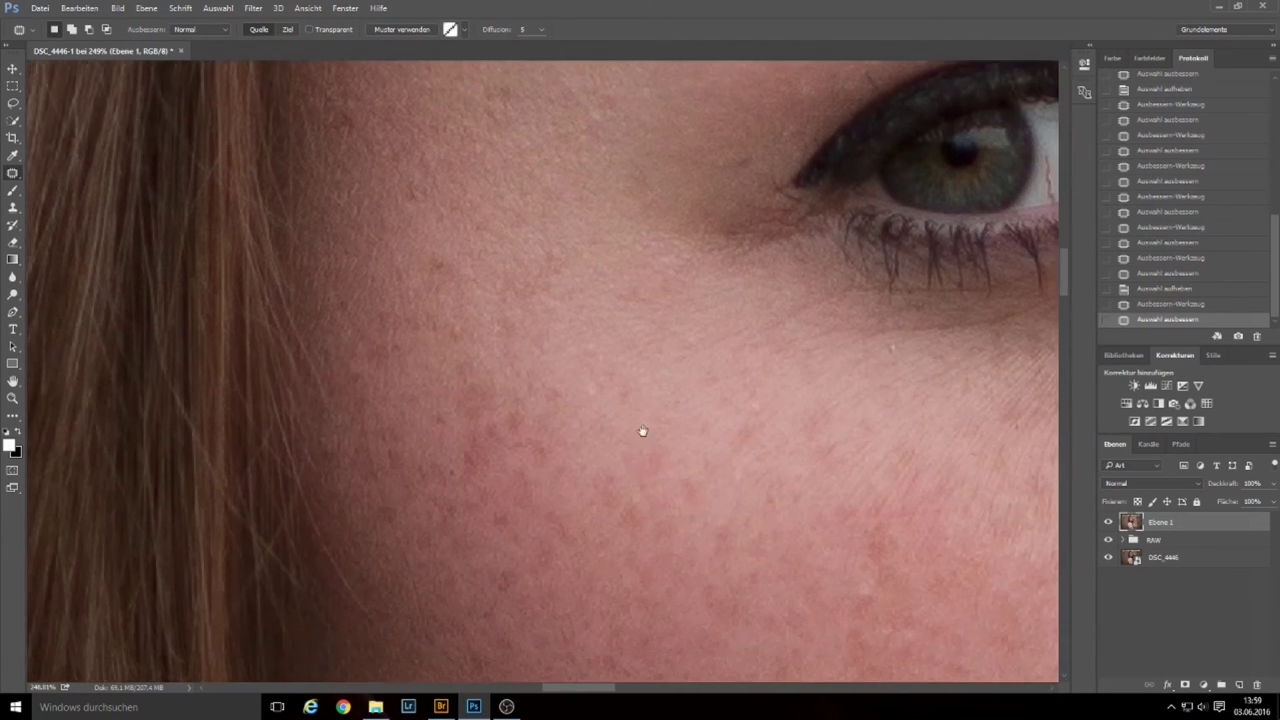
pyautogui.scroll(-2, 646, 449)
pyautogui.scroll(-1, 646, 449)
pyautogui.moveTo(815, 314); pyautogui.dragTo(808, 300)
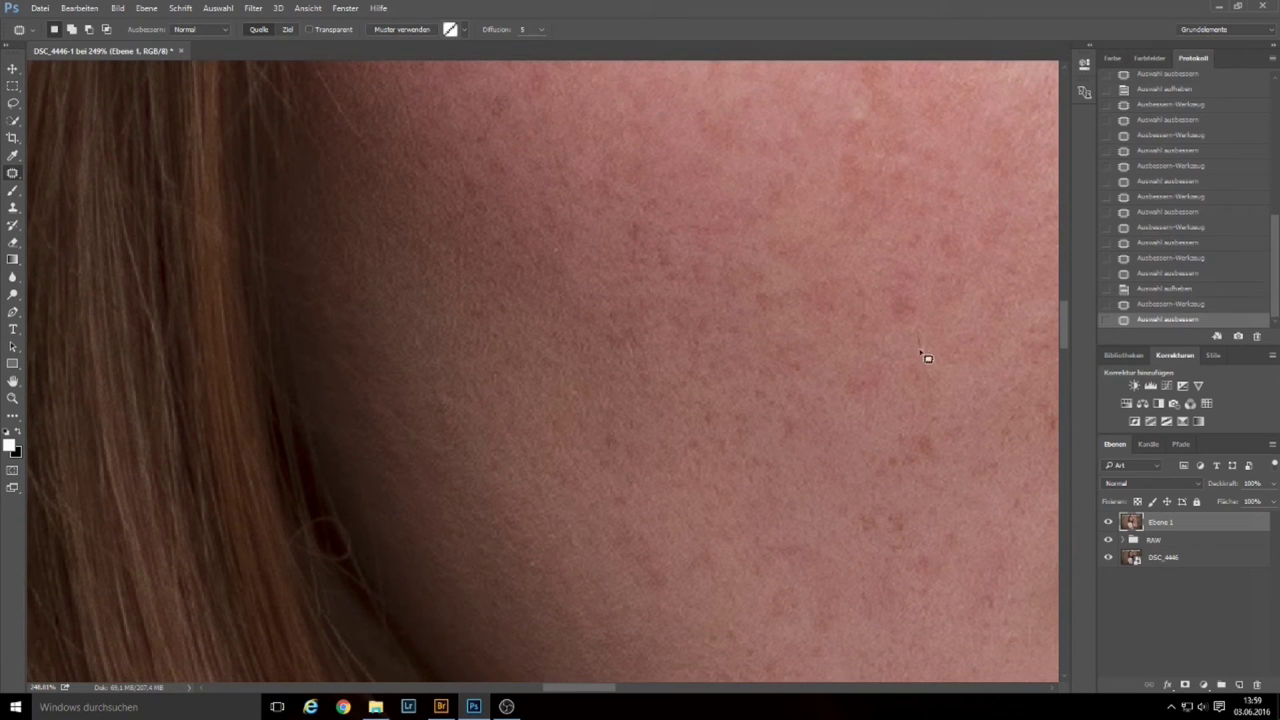
pyautogui.moveTo(937, 334); pyautogui.dragTo(908, 371)
pyautogui.keyDown('alt'); pyautogui.scroll(-5, 985, 350); pyautogui.keyUp('alt')
# - Patch the small forehead spots and the spot between the brows
pyautogui.keyDown('alt'); pyautogui.scroll(3, 720, 420); pyautogui.keyUp('alt')
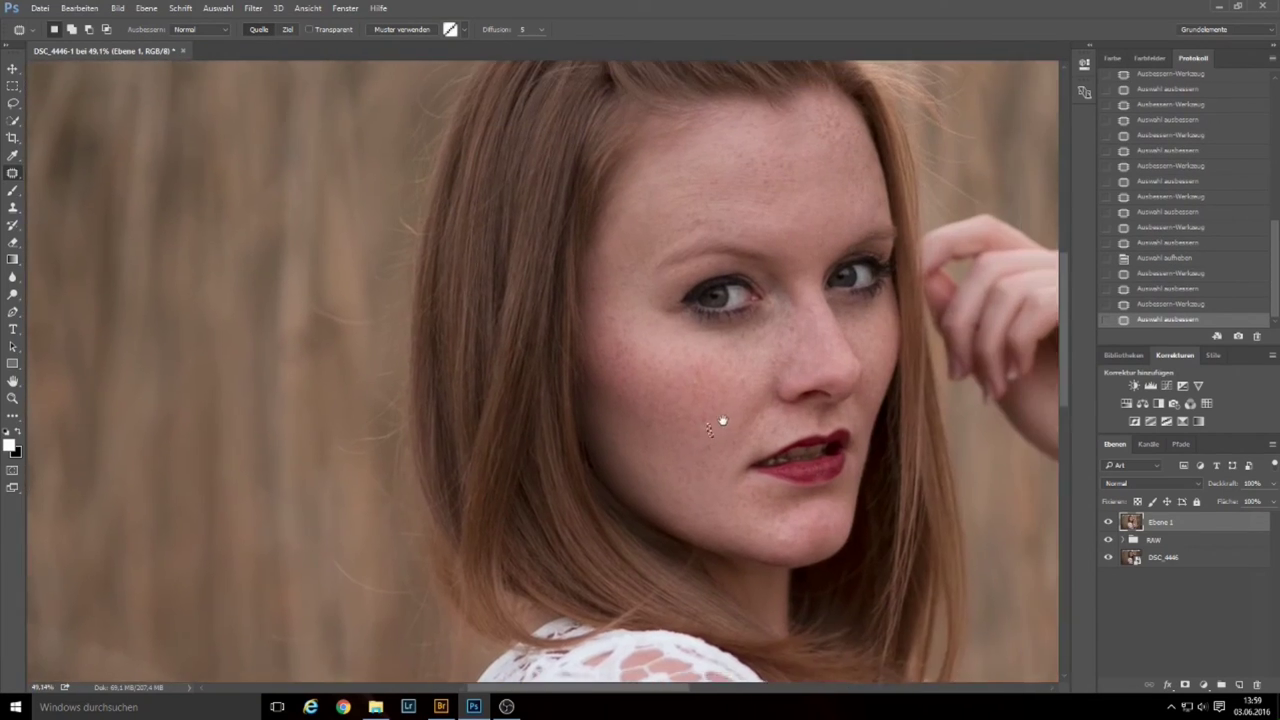
pyautogui.keyDown('alt'); pyautogui.scroll(2, 820, 363); pyautogui.keyUp('alt')
pyautogui.keyDown('alt'); pyautogui.scroll(3, 900, 354); pyautogui.keyUp('alt')
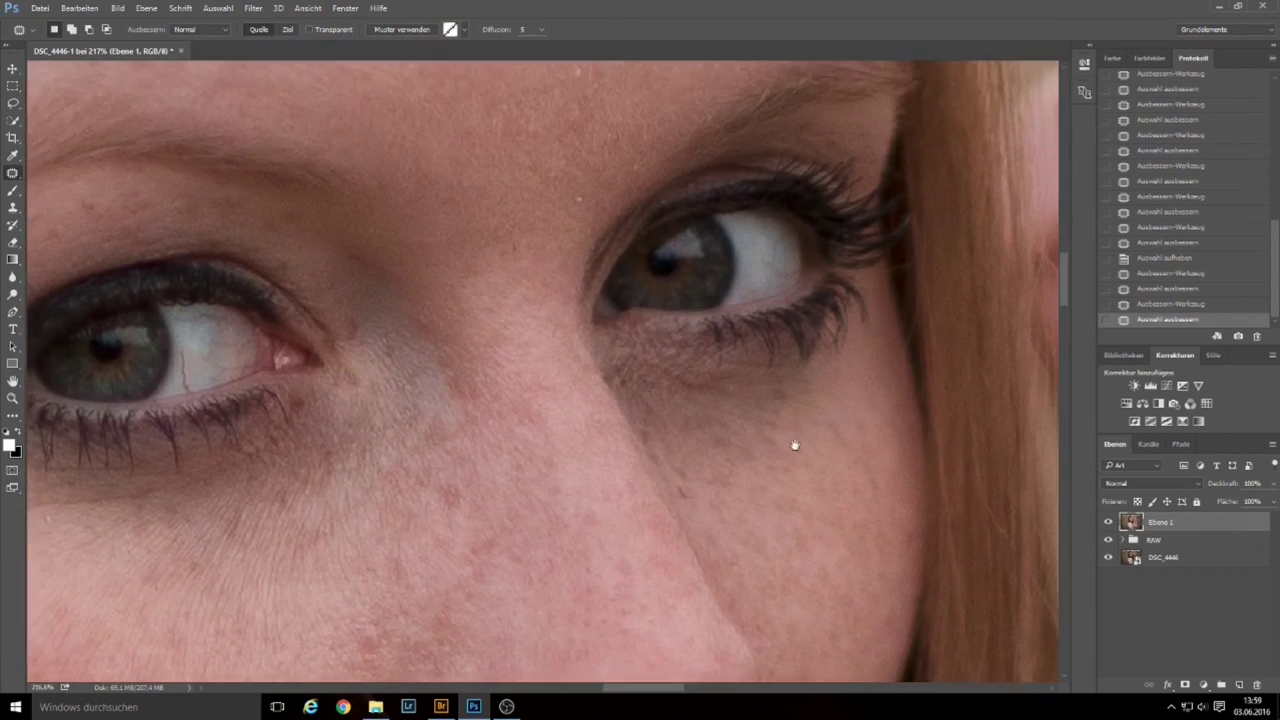
pyautogui.scroll(5, 789, 380)
pyautogui.moveTo(610, 352)
pyautogui.mouseDown()
pyautogui.moveTo(598, 368)
pyautogui.moveTo(622, 310)
pyautogui.mouseUp()
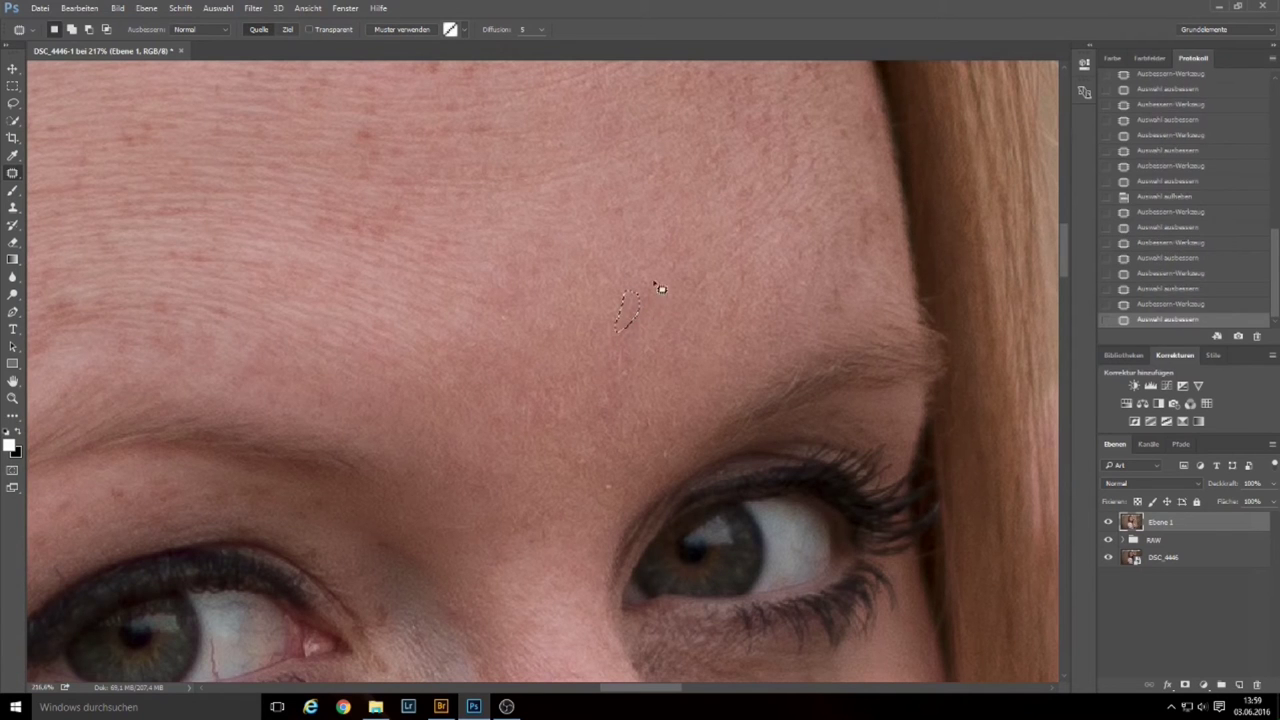
pyautogui.moveTo(645, 263)
pyautogui.mouseDown()
pyautogui.moveTo(648, 290)
pyautogui.moveTo(663, 223)
pyautogui.mouseUp()
pyautogui.moveTo(590, 263); pyautogui.dragTo(604, 298)
pyautogui.moveTo(606, 490)
pyautogui.mouseDown()
pyautogui.moveTo(551, 531)
pyautogui.moveTo(548, 562)
pyautogui.mouseUp()
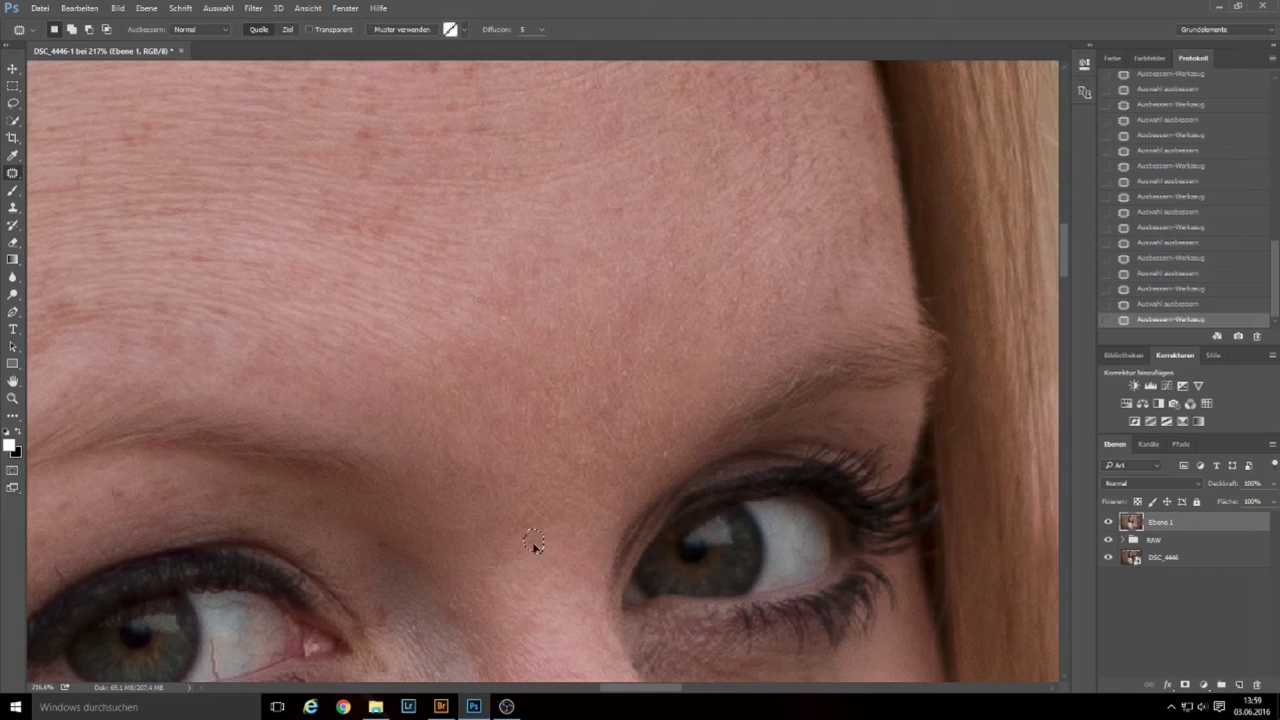
pyautogui.scroll(-5, 562, 505)
pyautogui.scroll(5, 562, 505)
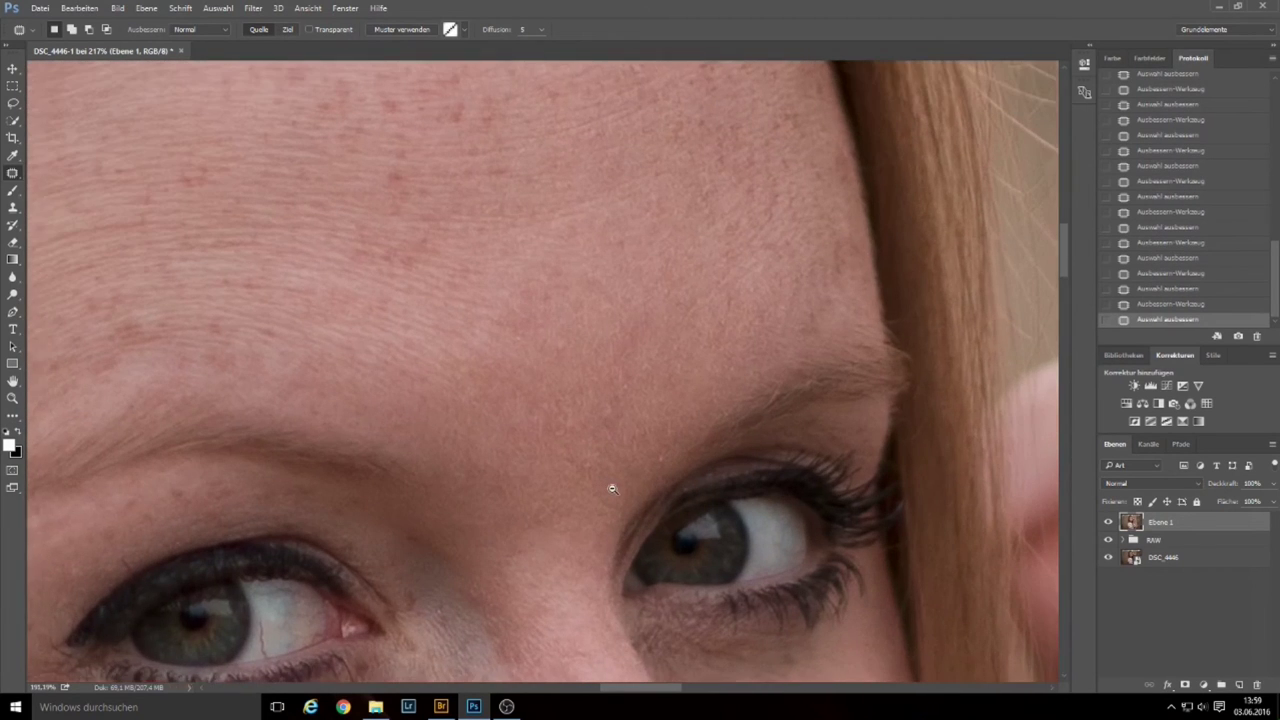
pyautogui.moveTo(612, 341)
pyautogui.mouseDown()
pyautogui.moveTo(594, 337)
pyautogui.moveTo(672, 386)
pyautogui.mouseUp()
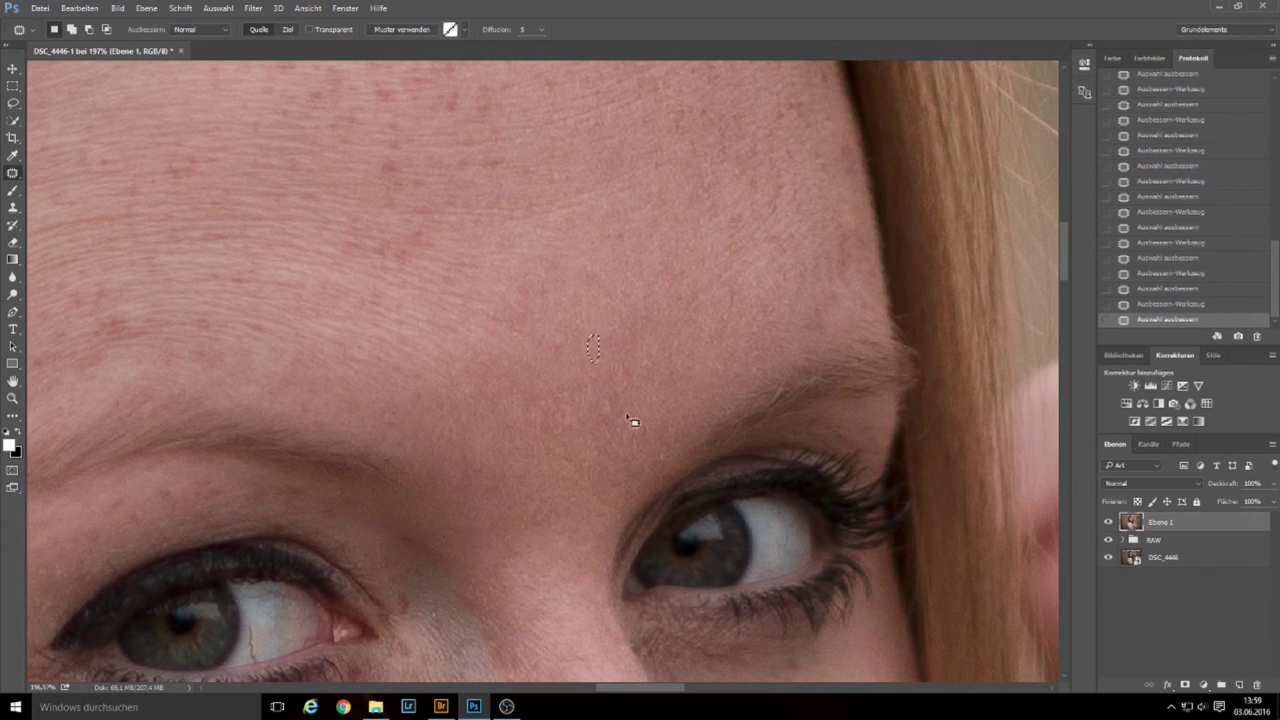
pyautogui.moveTo(572, 170); pyautogui.dragTo(611, 179)
# - Patch a spot on the cheek beside the nose and deselect
pyautogui.moveTo(622, 361); pyautogui.dragTo(634, 271)
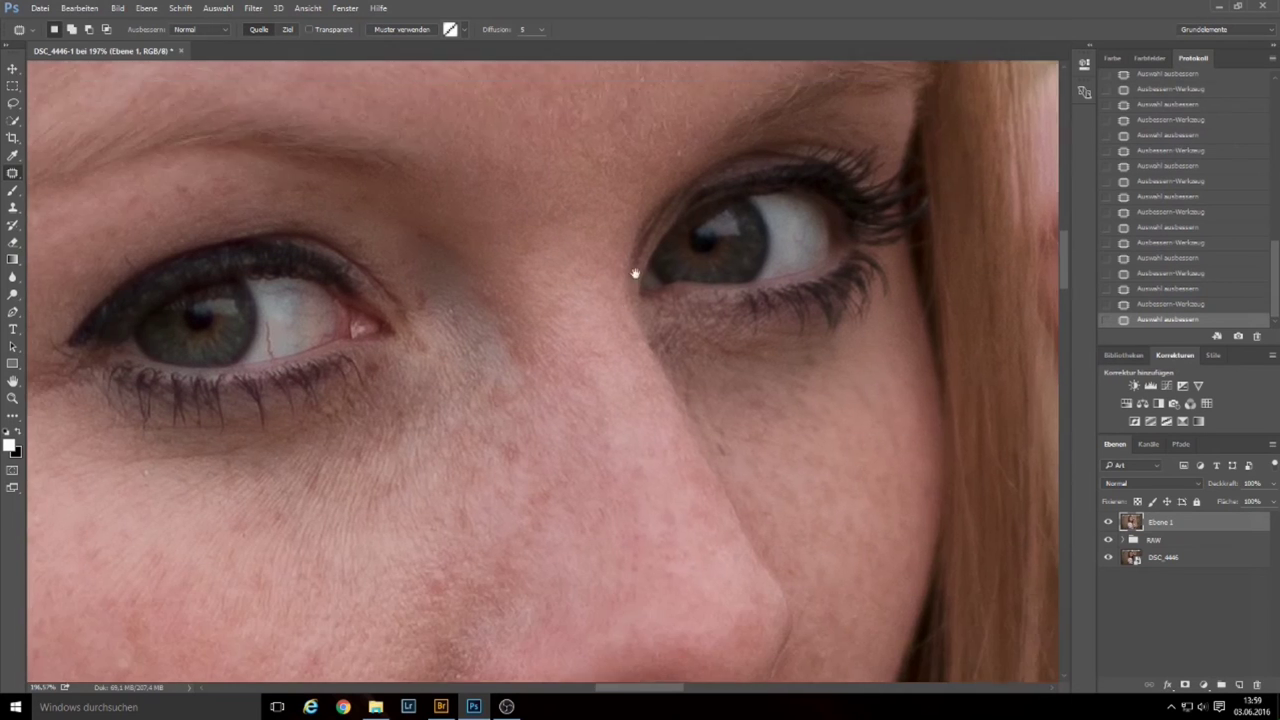
pyautogui.moveTo(675, 377); pyautogui.dragTo(694, 349)
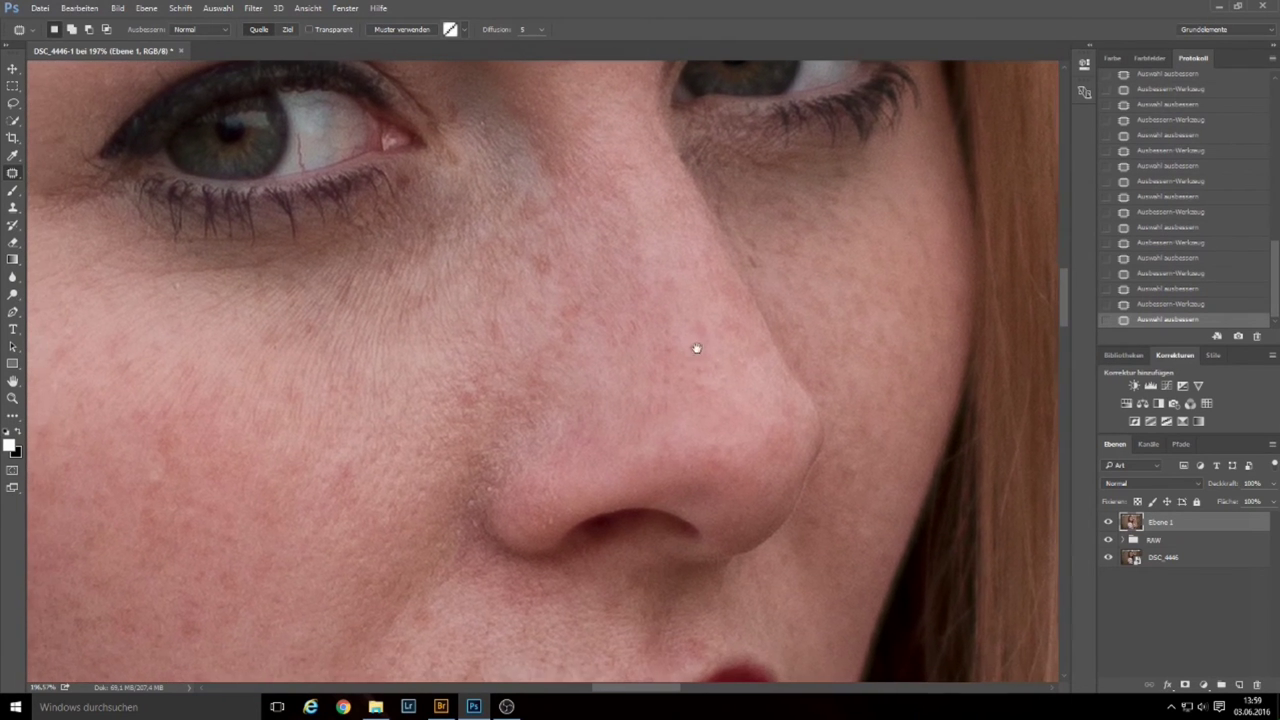
pyautogui.moveTo(474, 400)
pyautogui.mouseDown()
pyautogui.moveTo(491, 414)
pyautogui.moveTo(476, 408)
pyautogui.mouseUp()
pyautogui.hotkey('ctrl', 'd')
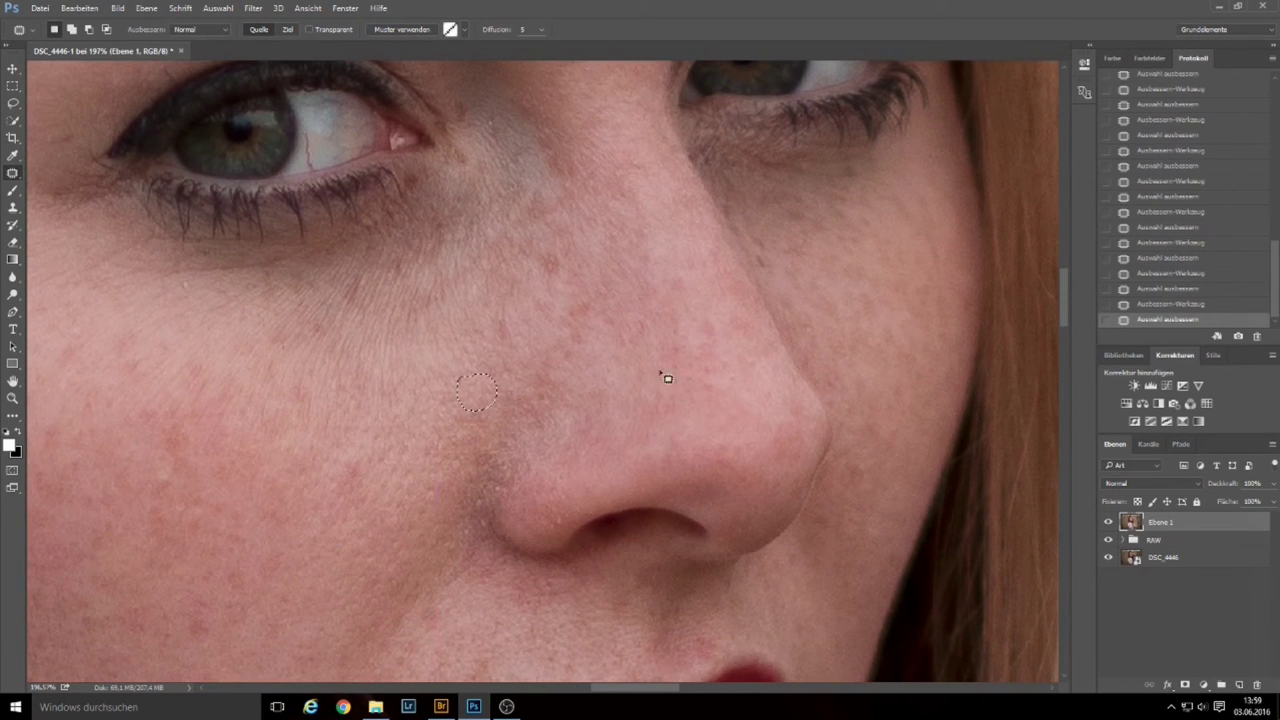
# - Patch three small spots on the chin below the lips
pyautogui.moveTo(763, 374)
pyautogui.mouseDown()
pyautogui.moveTo(731, 398)
pyautogui.moveTo(760, 400)
pyautogui.mouseUp()
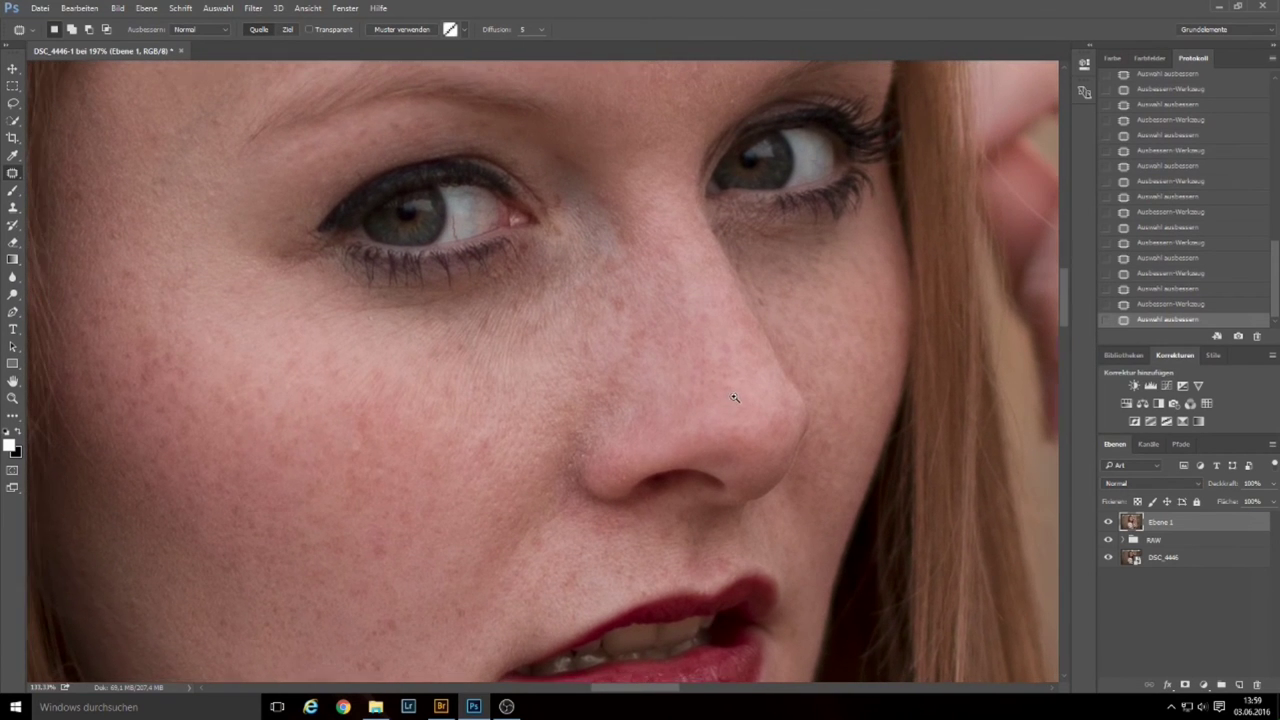
pyautogui.moveTo(653, 560); pyautogui.dragTo(674, 417)
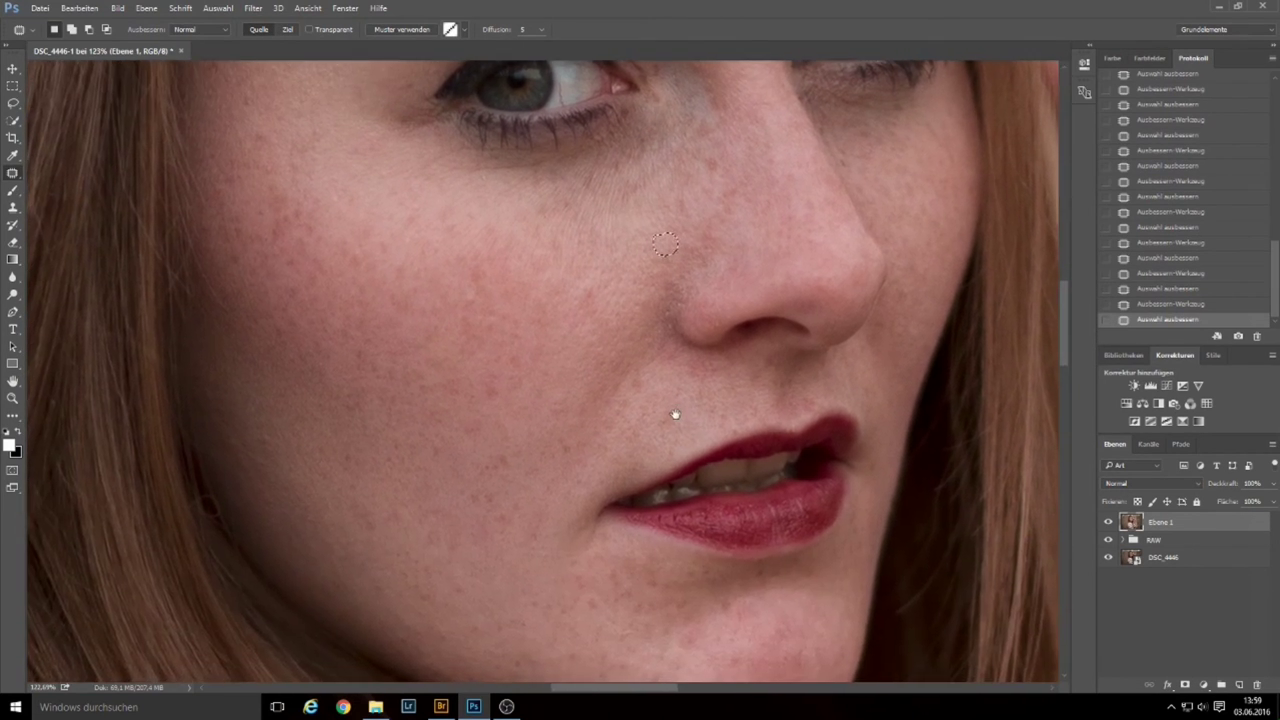
pyautogui.moveTo(674, 466); pyautogui.dragTo(636, 402)
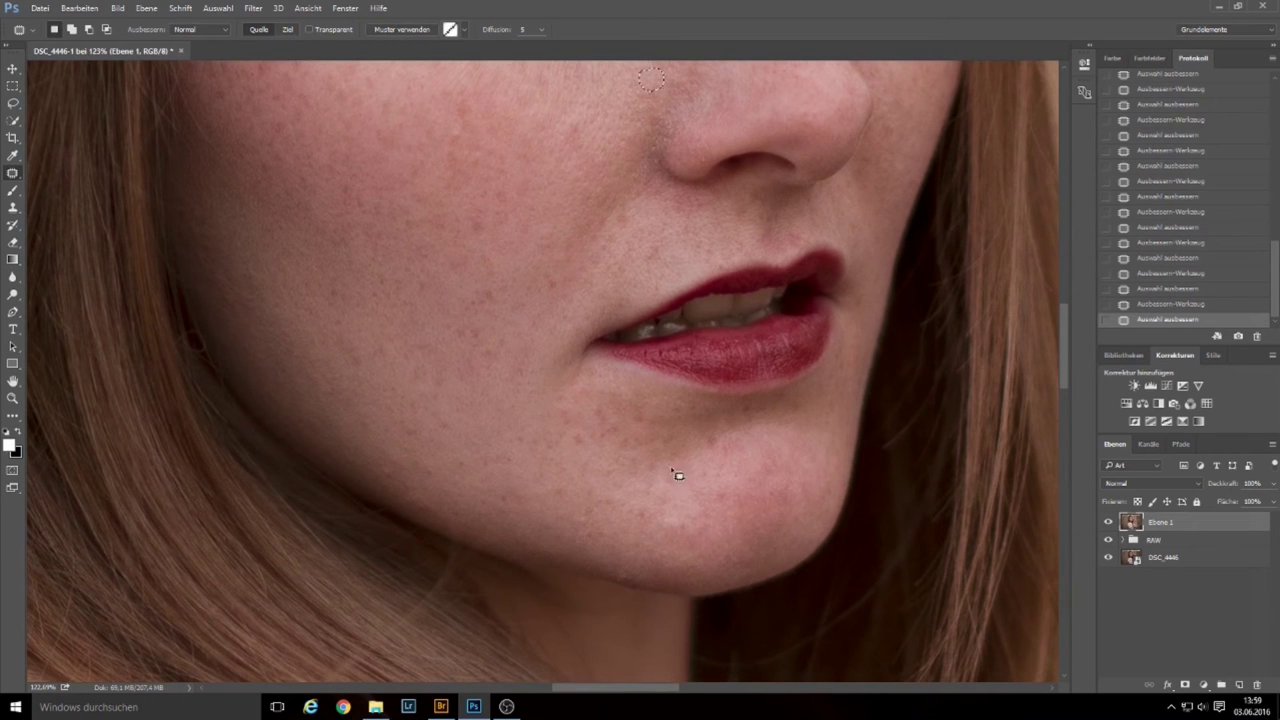
pyautogui.moveTo(690, 478); pyautogui.dragTo(658, 487)
pyautogui.scroll(-2, 743, 429)
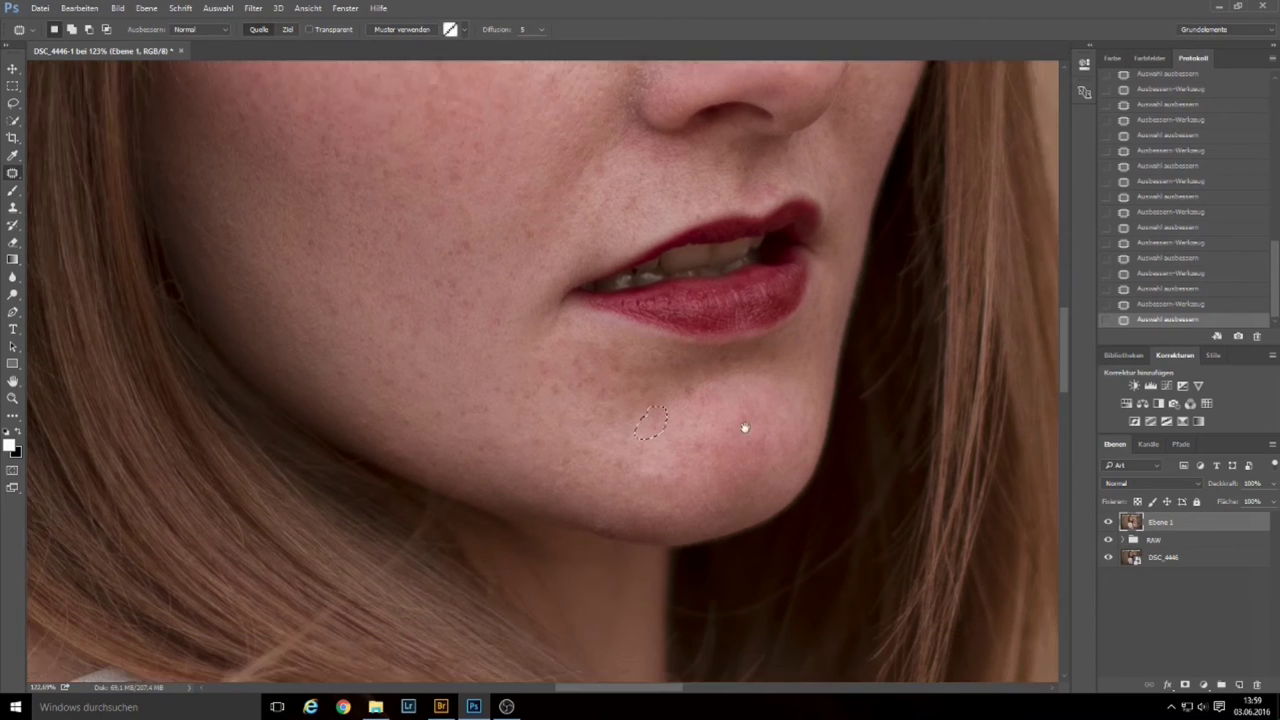
pyautogui.scroll(-3, 762, 441)
pyautogui.moveTo(762, 441); pyautogui.dragTo(779, 455)
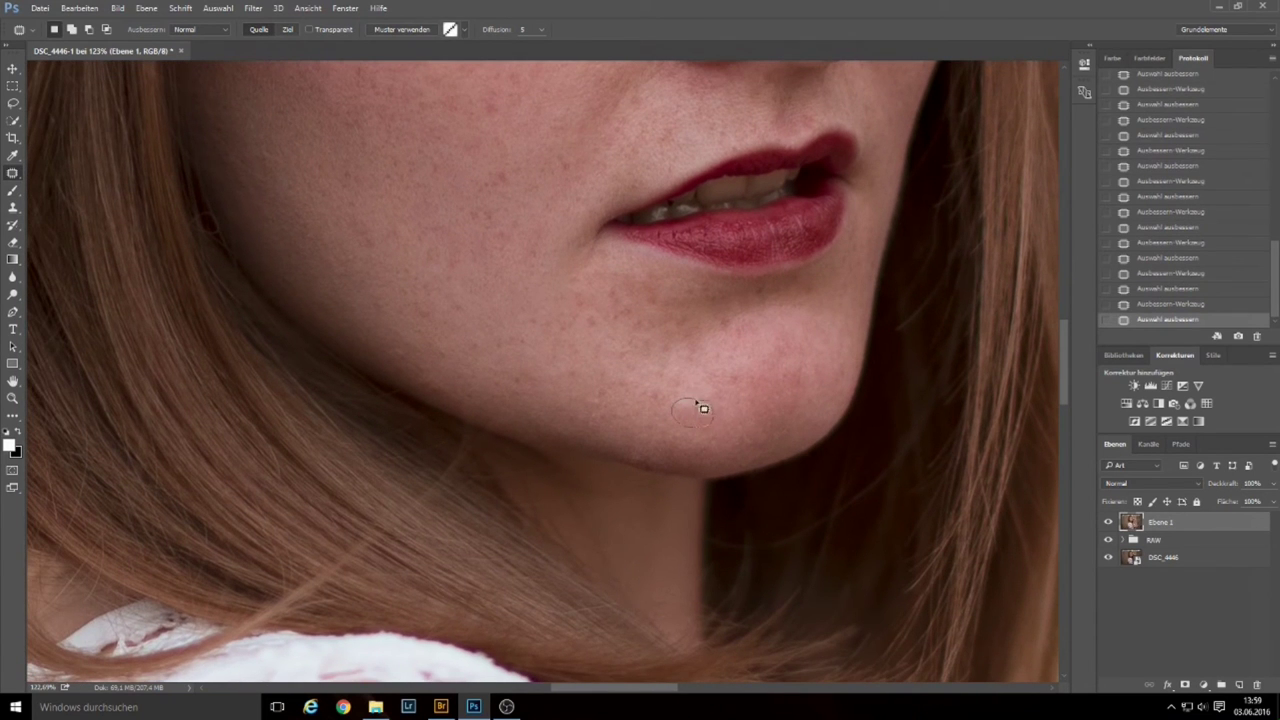
pyautogui.moveTo(694, 398); pyautogui.dragTo(690, 402)
# - Patch a blemish on the elbow
pyautogui.scroll(-5, 837, 411)
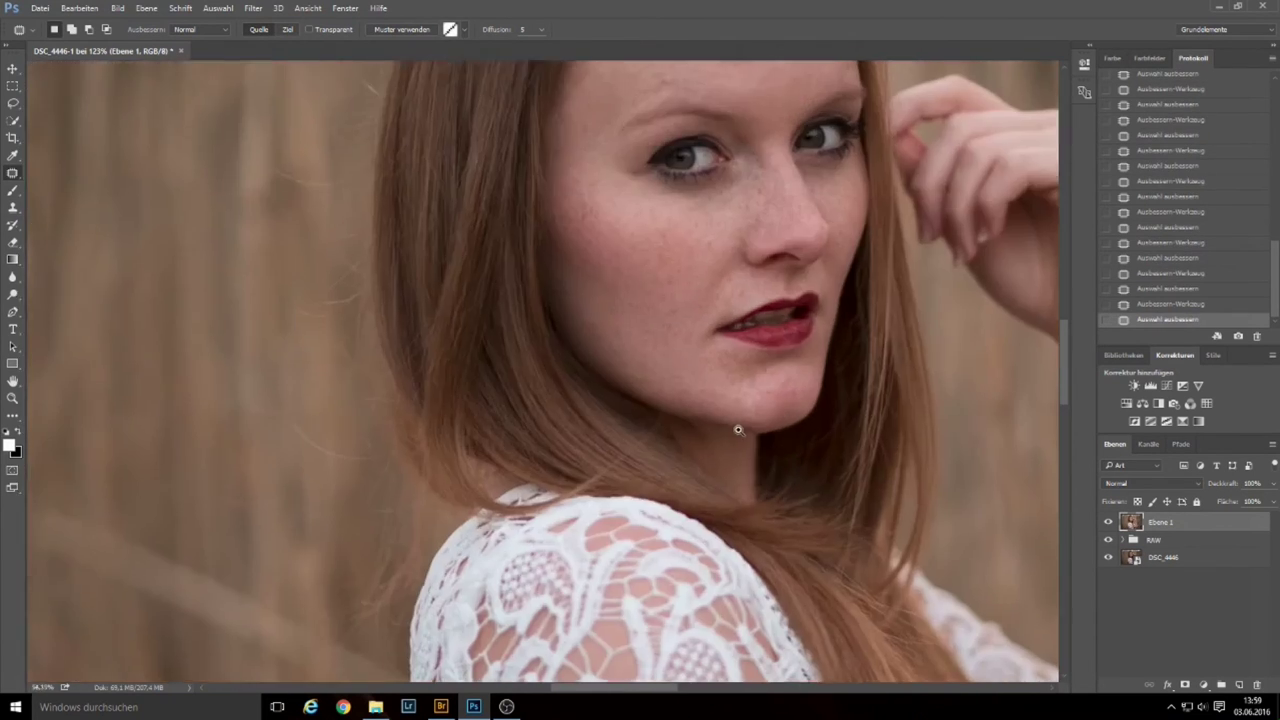
pyautogui.scroll(-5, 658, 352)
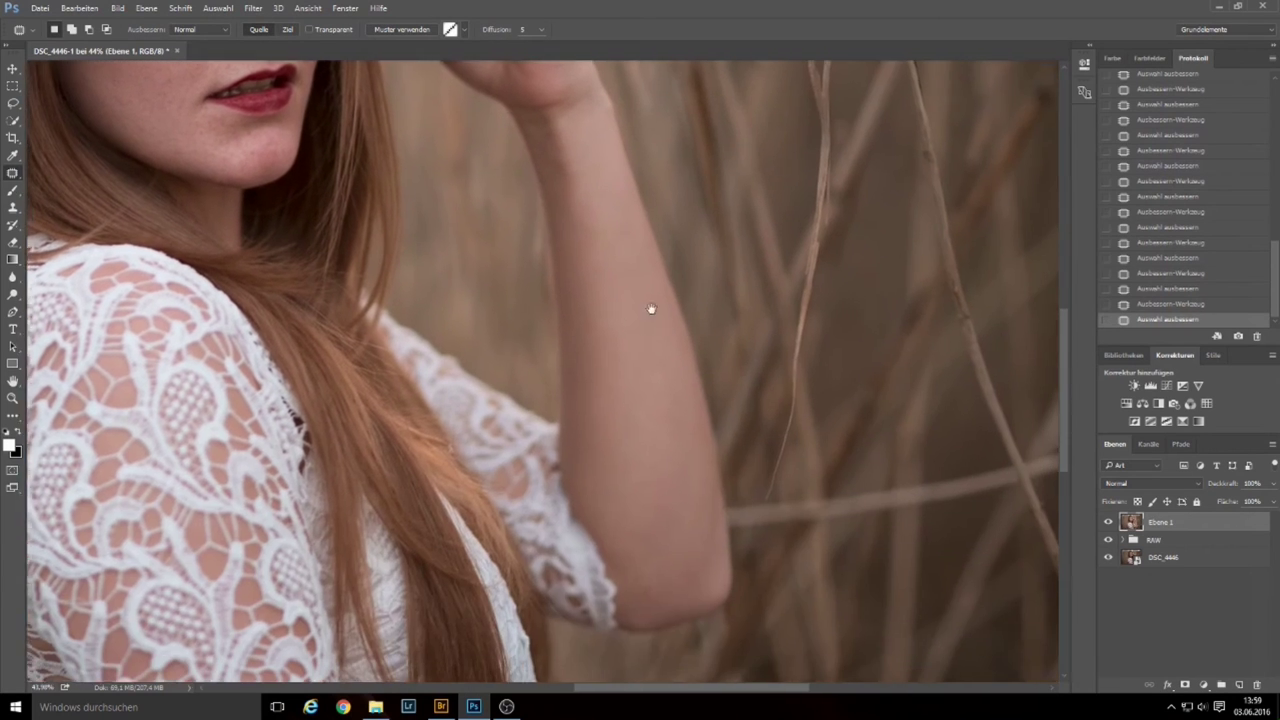
pyautogui.scroll(-3, 651, 306)
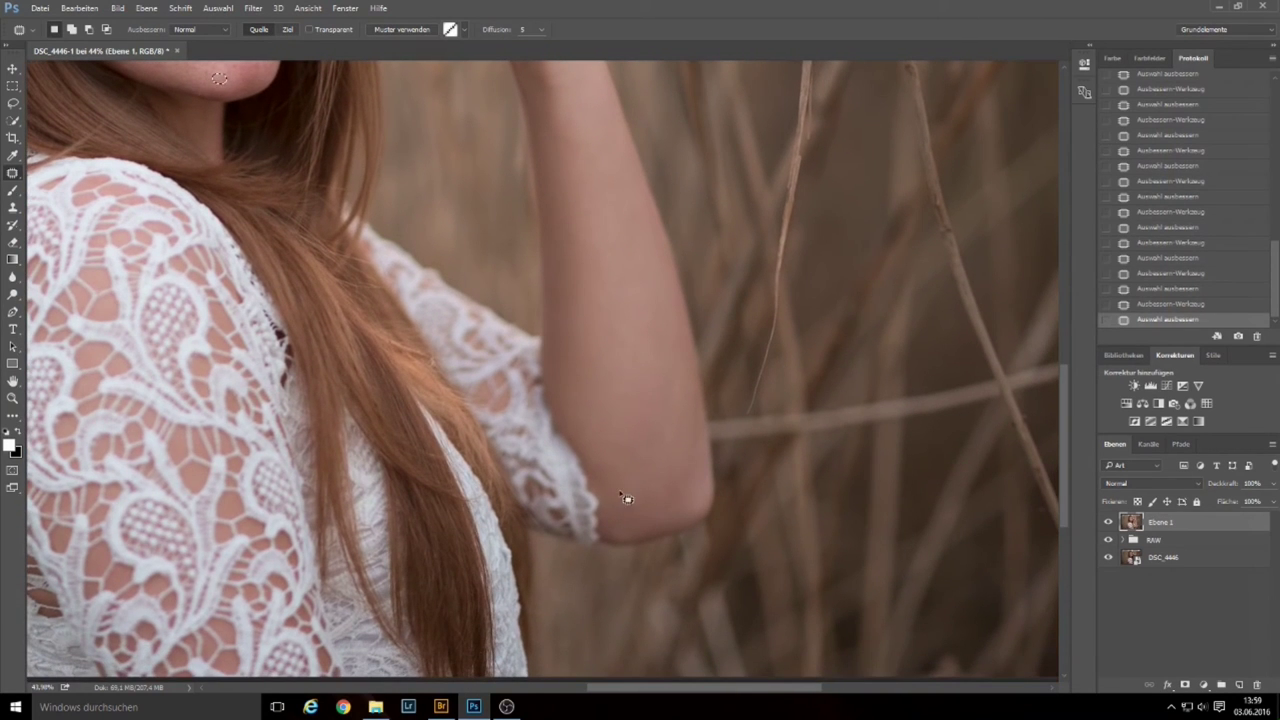
pyautogui.moveTo(626, 500); pyautogui.dragTo(626, 509)
# - Pan and zoom to the stray hairs above the top of her head
pyautogui.scroll(2, 612, 280)
pyautogui.scroll(5, 700, 295)
pyautogui.scroll(3, 827, 280)
pyautogui.moveTo(385, 281); pyautogui.dragTo(723, 353)
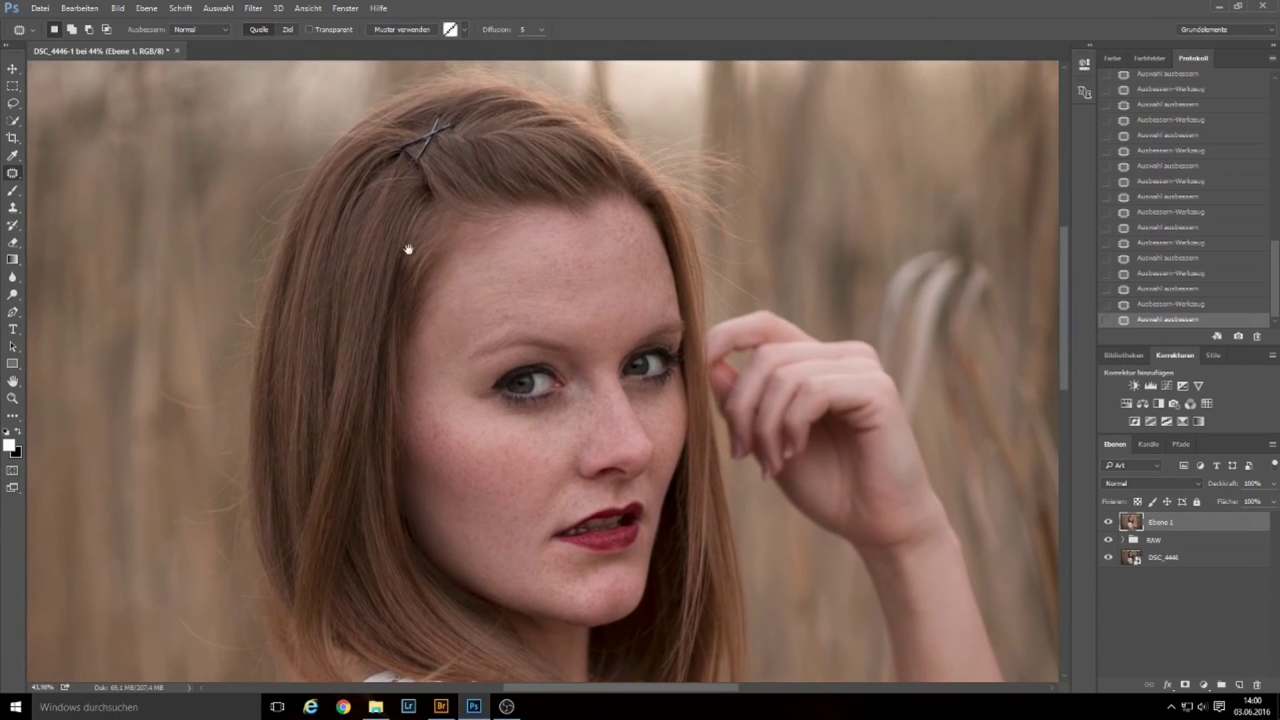
pyautogui.moveTo(409, 251); pyautogui.dragTo(580, 186)
pyautogui.moveTo(417, 315)
pyautogui.mouseDown()
pyautogui.moveTo(508, 271)
pyautogui.moveTo(385, 325)
pyautogui.mouseUp()
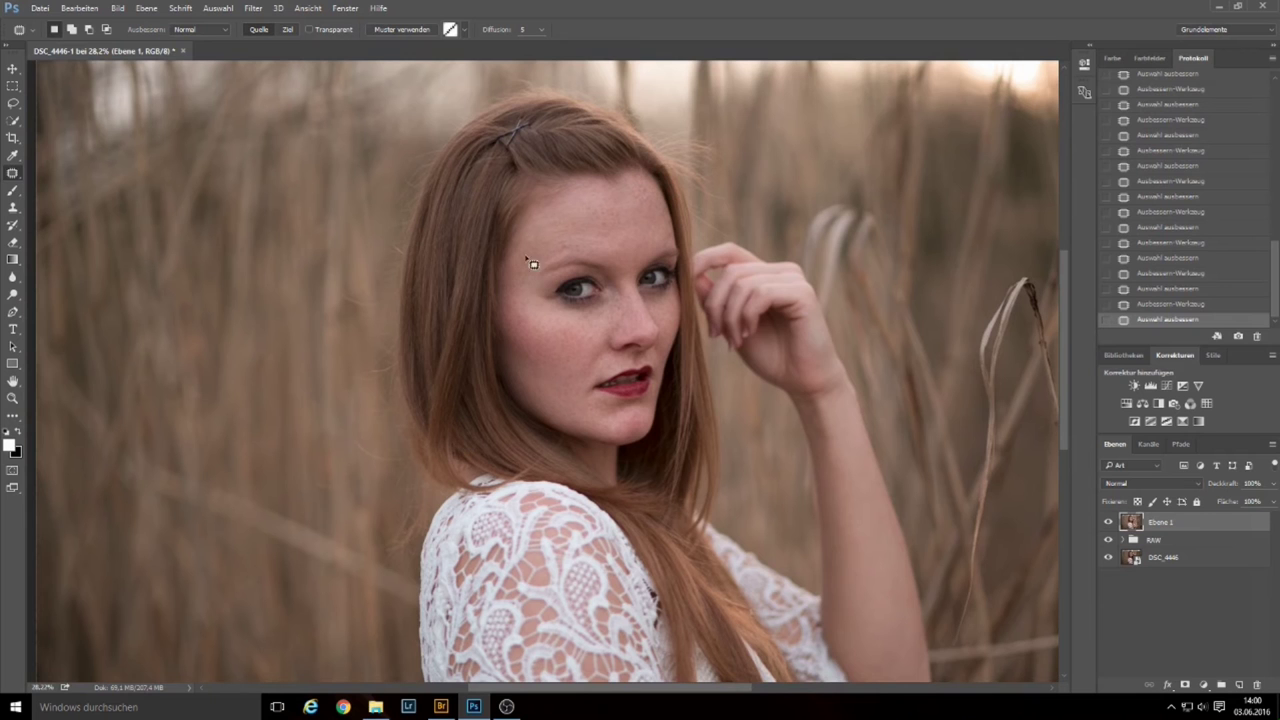
pyautogui.moveTo(622, 146)
pyautogui.mouseDown()
pyautogui.moveTo(486, 289)
pyautogui.moveTo(630, 210)
pyautogui.moveTo(632, 190)
pyautogui.mouseUp()
# - Patch the stray hairs above and beside her head with clean background
pyautogui.moveTo(694, 246)
pyautogui.mouseDown()
pyautogui.moveTo(713, 135)
pyautogui.moveTo(695, 128)
pyautogui.mouseUp()
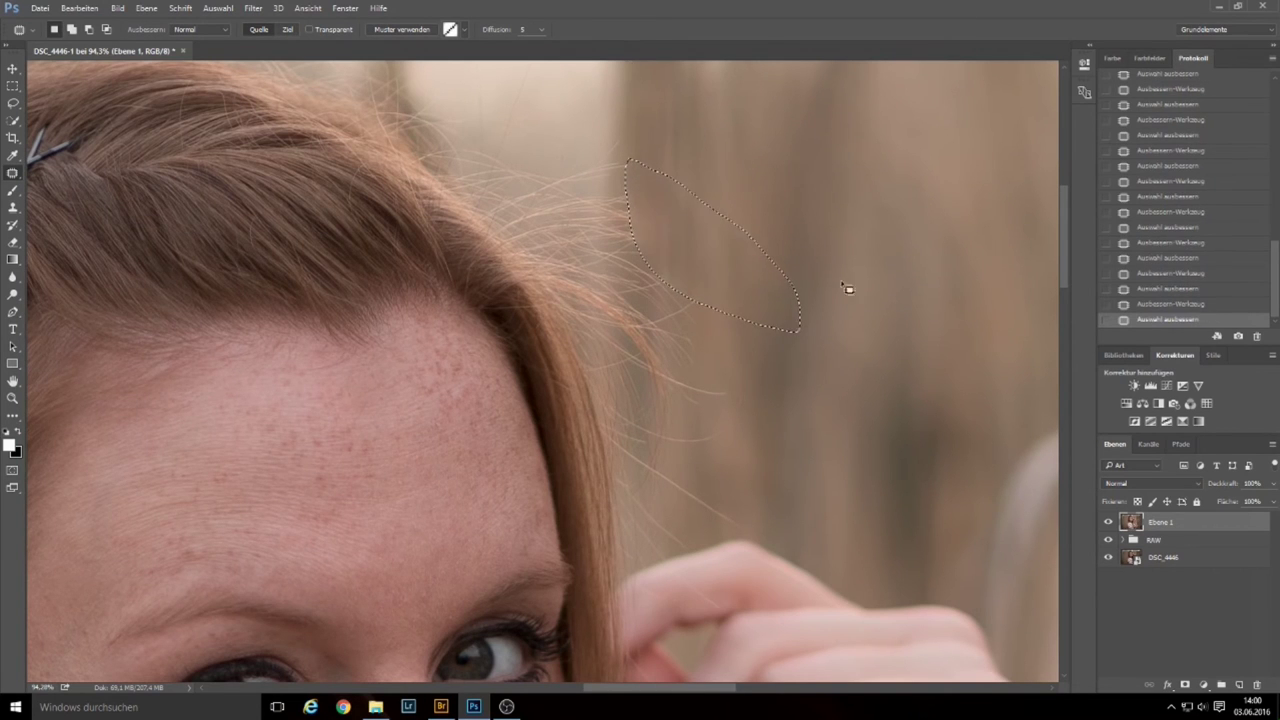
pyautogui.moveTo(851, 360); pyautogui.dragTo(783, 371)
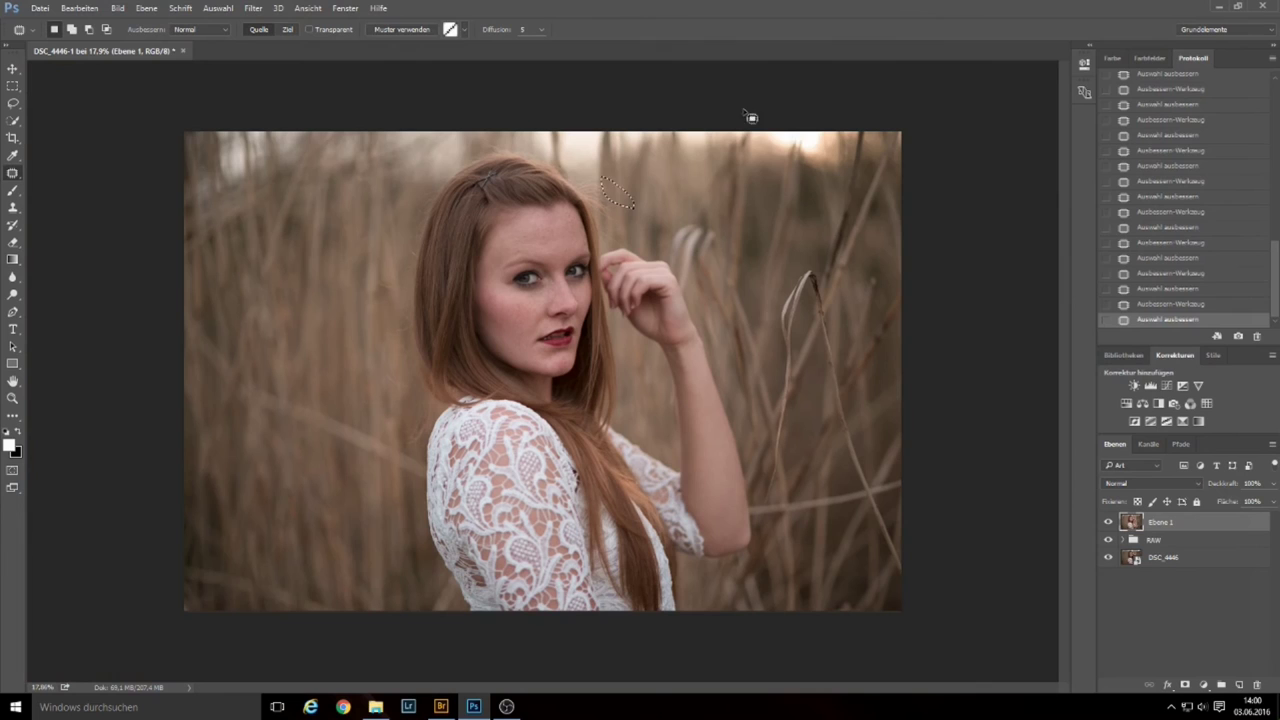
pyautogui.hotkey('ctrl', 'd')
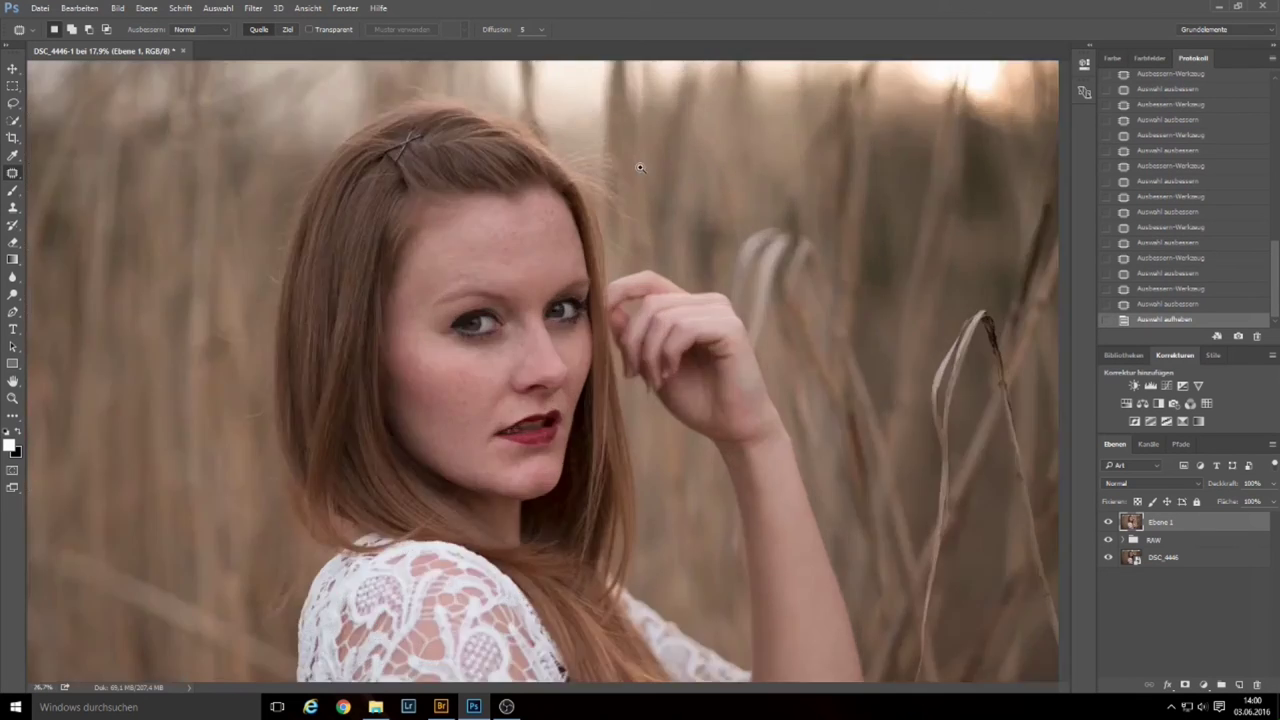
pyautogui.moveTo(602, 191); pyautogui.dragTo(665, 161)
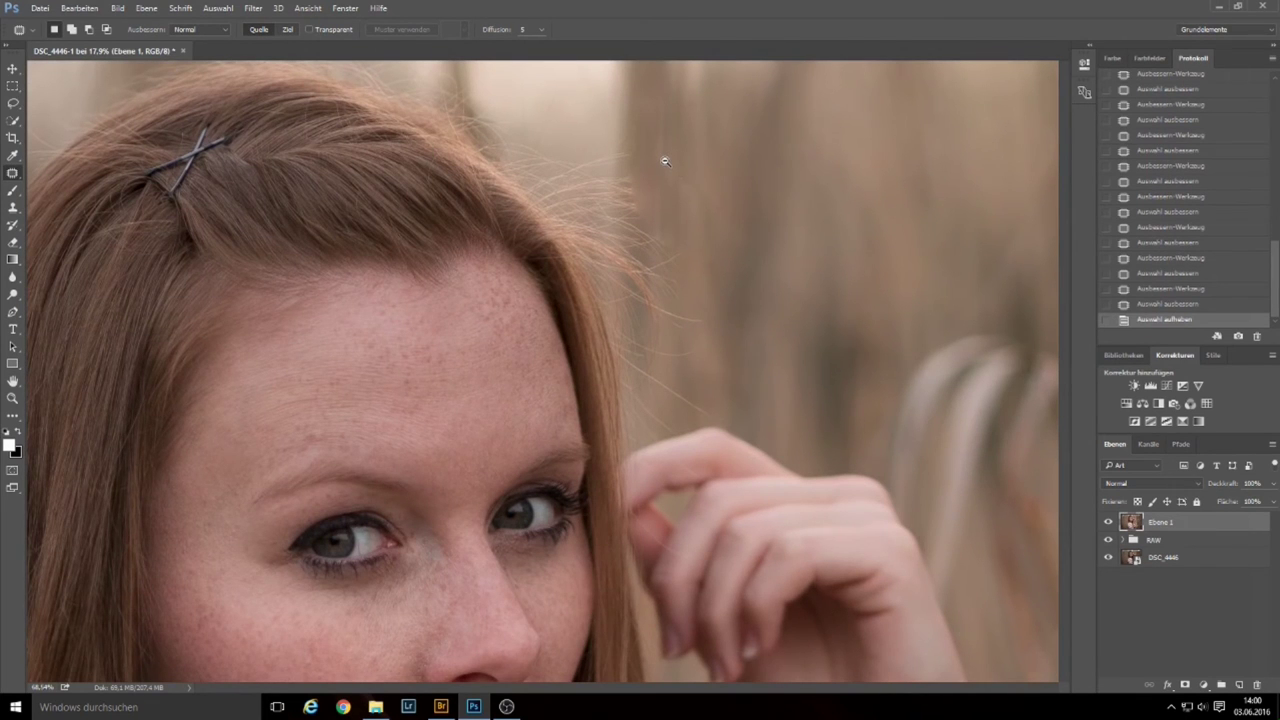
pyautogui.moveTo(665, 161); pyautogui.dragTo(650, 175)
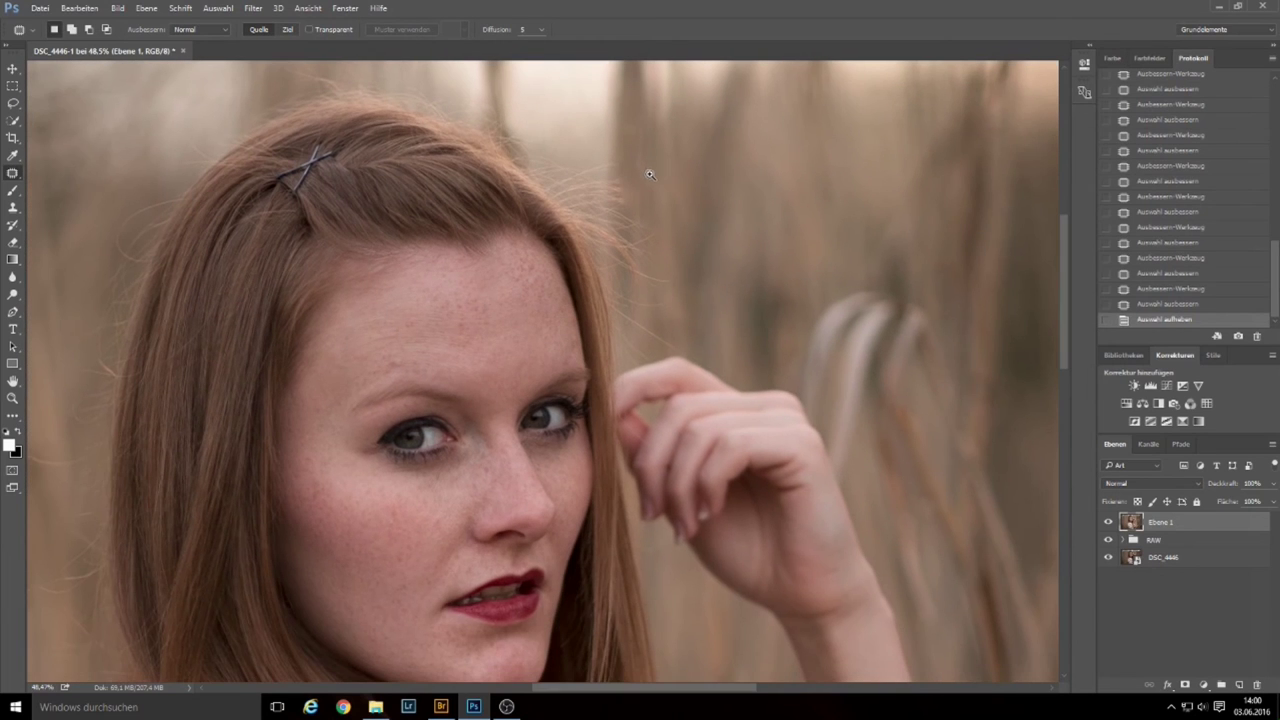
pyautogui.moveTo(640, 315)
pyautogui.mouseDown()
pyautogui.moveTo(668, 350)
pyautogui.moveTo(645, 322)
pyautogui.moveTo(689, 289)
pyautogui.moveTo(665, 285)
pyautogui.moveTo(674, 256)
pyautogui.mouseUp()
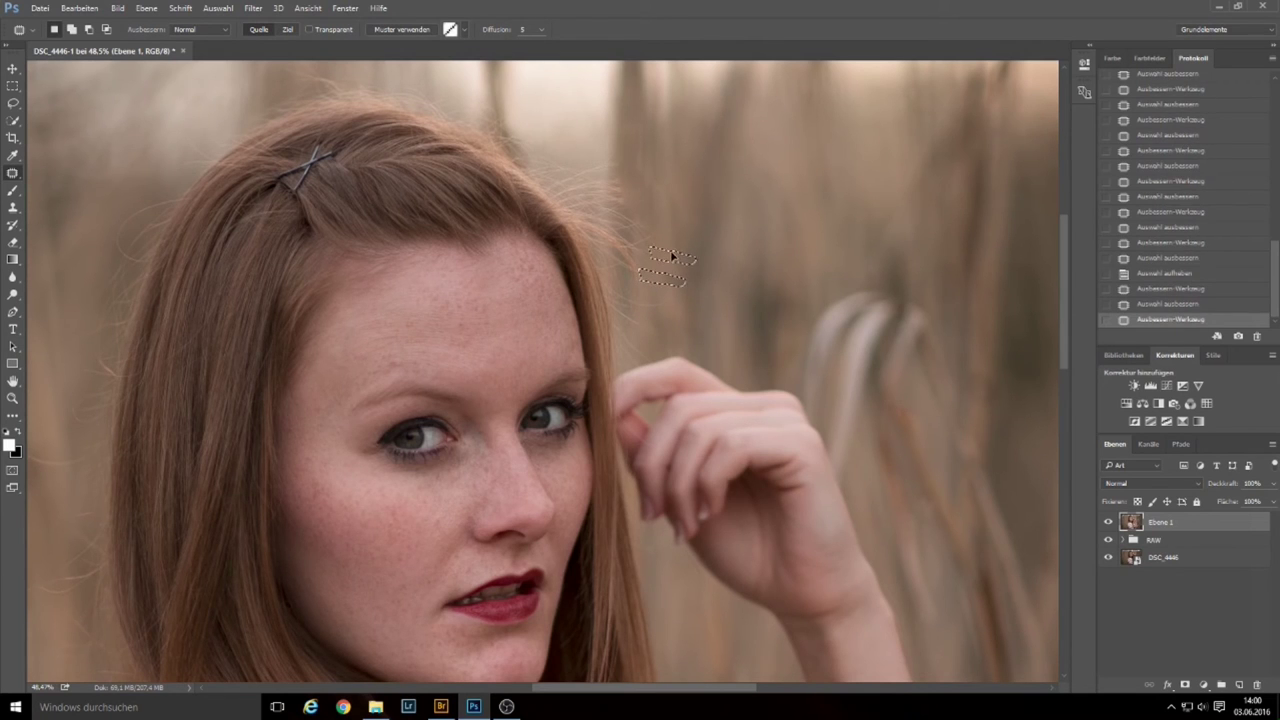
pyautogui.hotkey('ctrl', 'd')
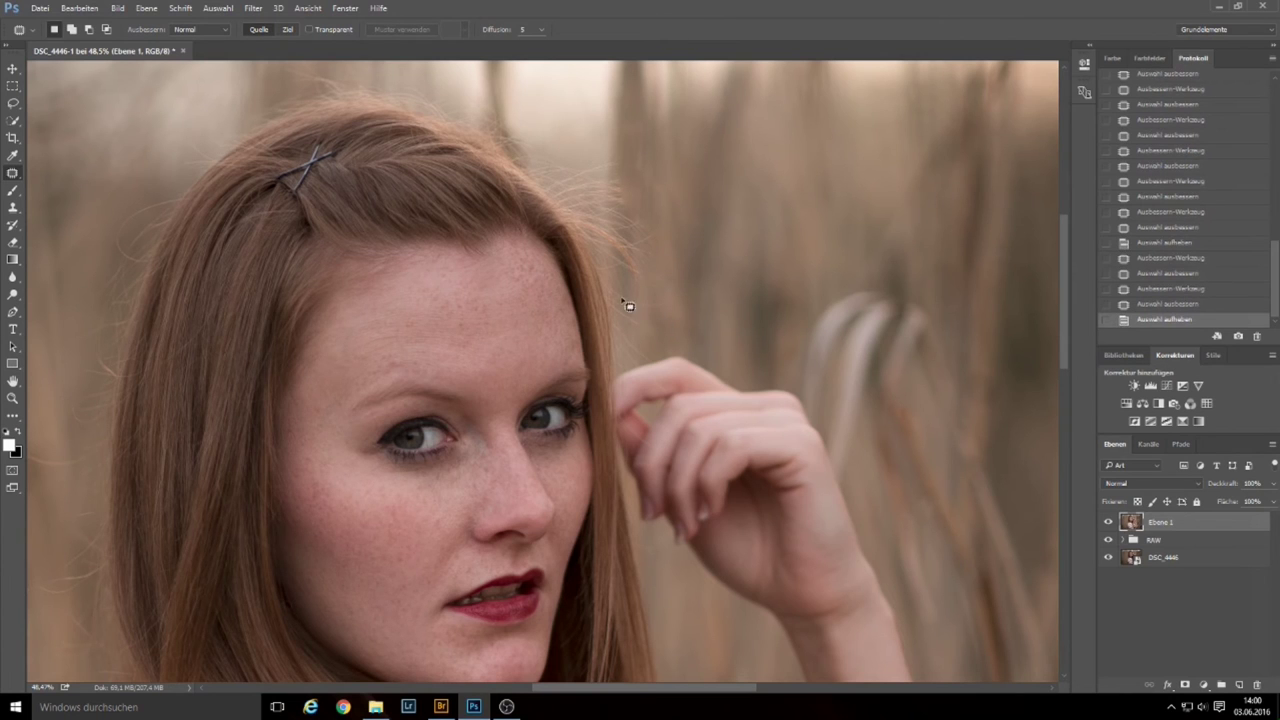
# - Patch more stray background hairs, including those left of her hair
pyautogui.moveTo(645, 323)
pyautogui.mouseDown()
pyautogui.moveTo(636, 298)
pyautogui.moveTo(746, 274)
pyautogui.mouseUp()
pyautogui.moveTo(406, 103)
pyautogui.mouseDown()
pyautogui.moveTo(566, 109)
pyautogui.moveTo(659, 174)
pyautogui.mouseUp()
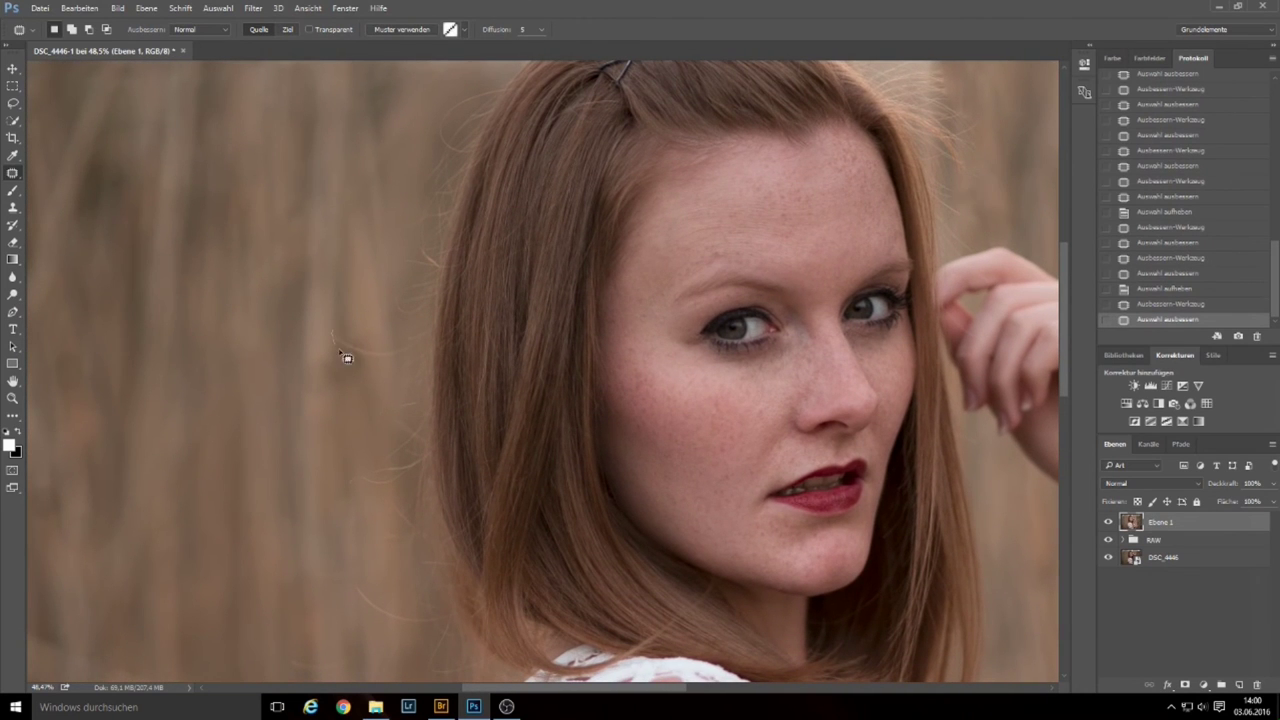
pyautogui.moveTo(397, 366); pyautogui.dragTo(336, 330)
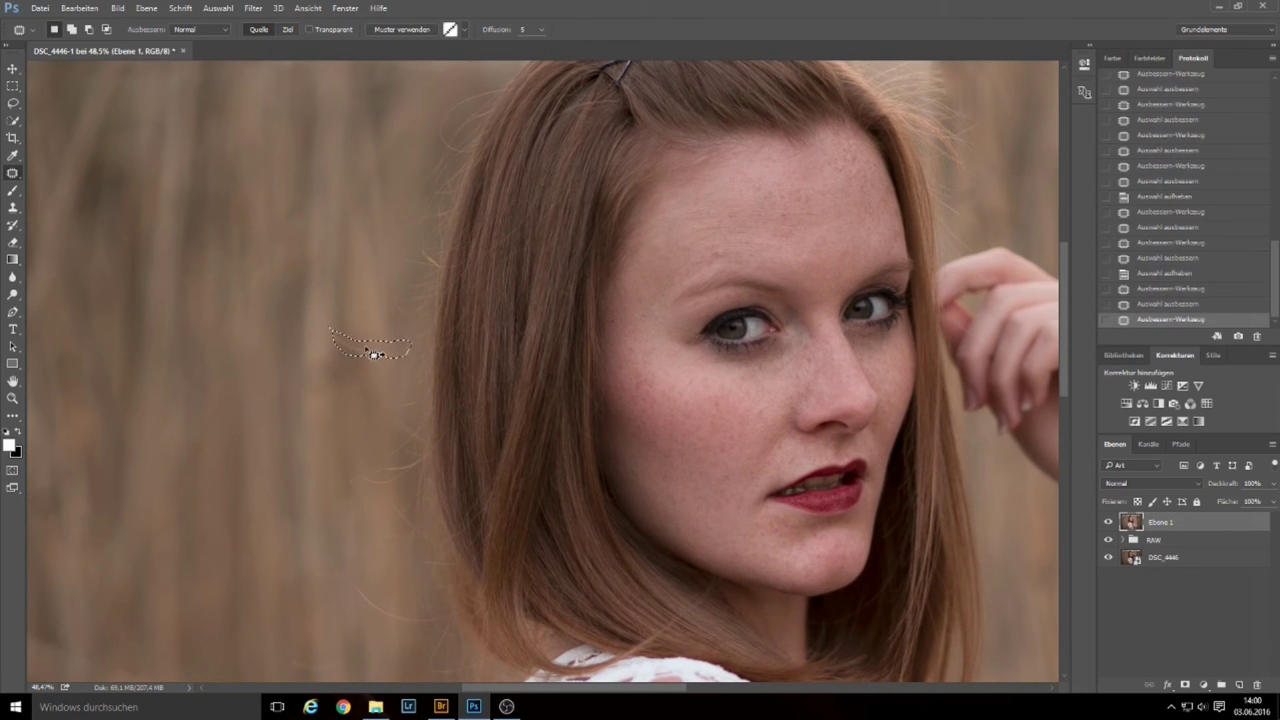
pyautogui.moveTo(356, 379); pyautogui.dragTo(354, 463)
pyautogui.hotkey('ctrl', 'd')
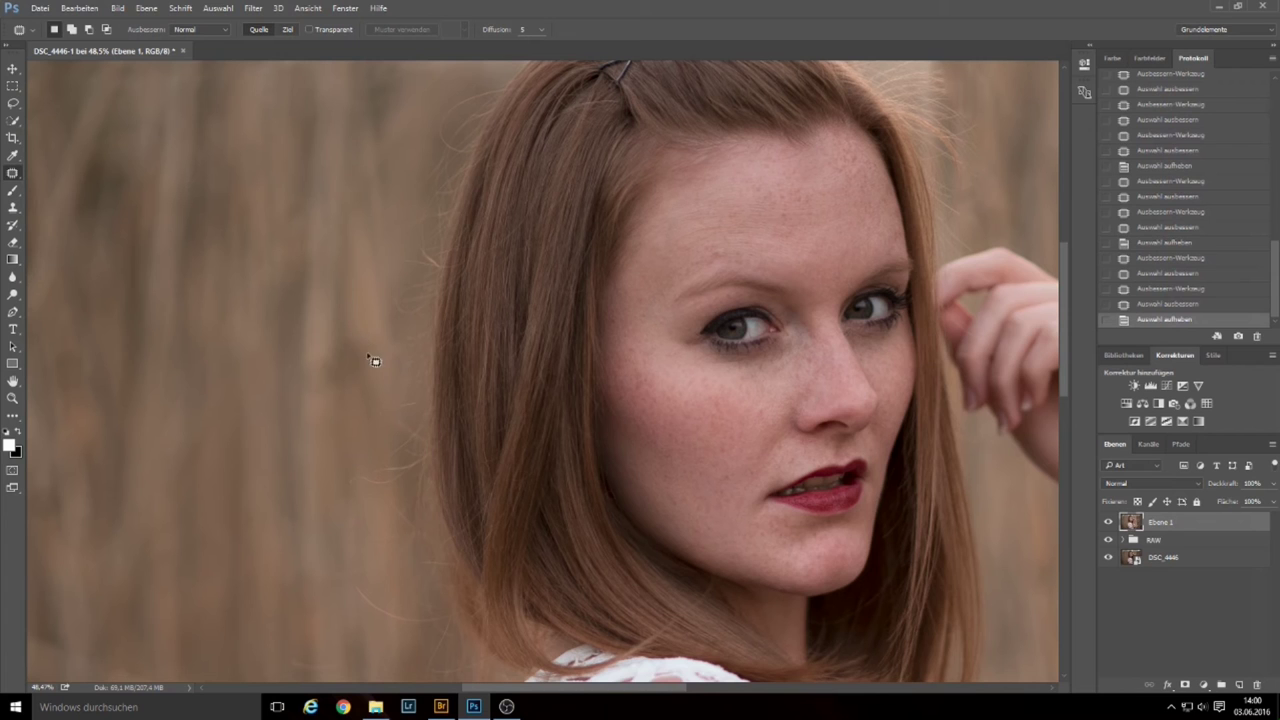
pyautogui.moveTo(362, 332); pyautogui.dragTo(364, 334)
pyautogui.moveTo(369, 342); pyautogui.dragTo(357, 300)
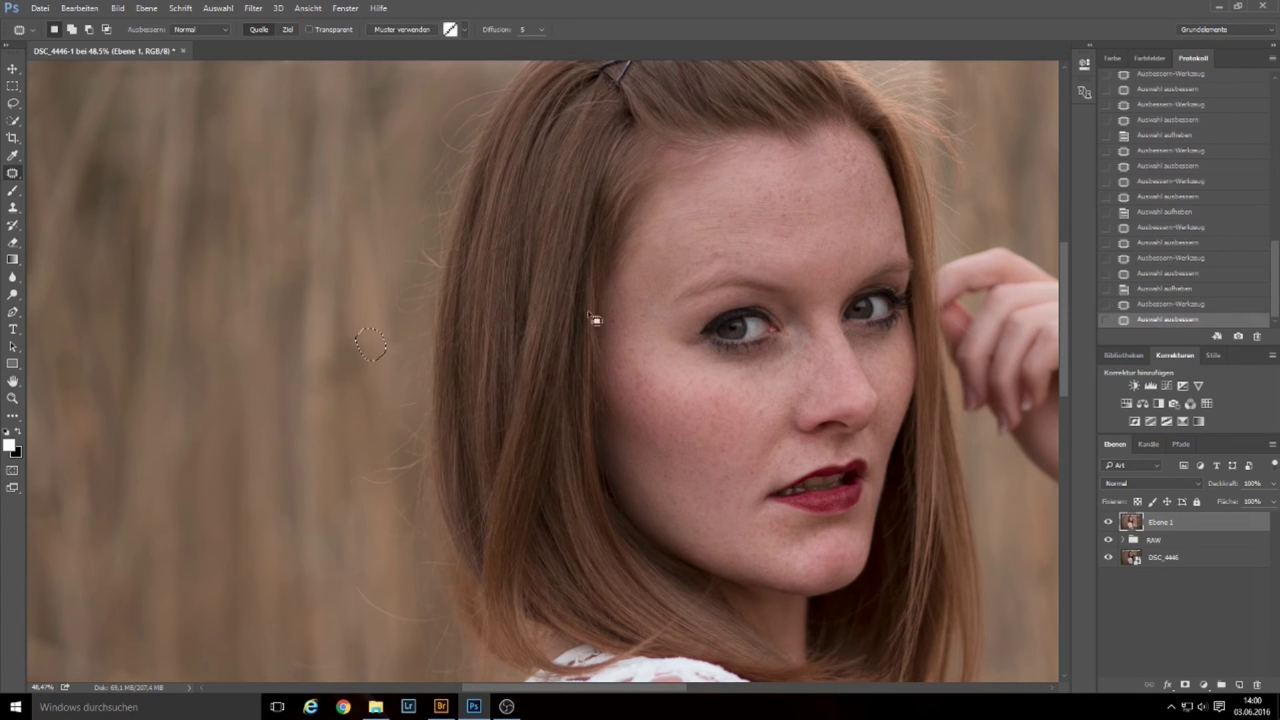
pyautogui.scroll(-4, 594, 320)
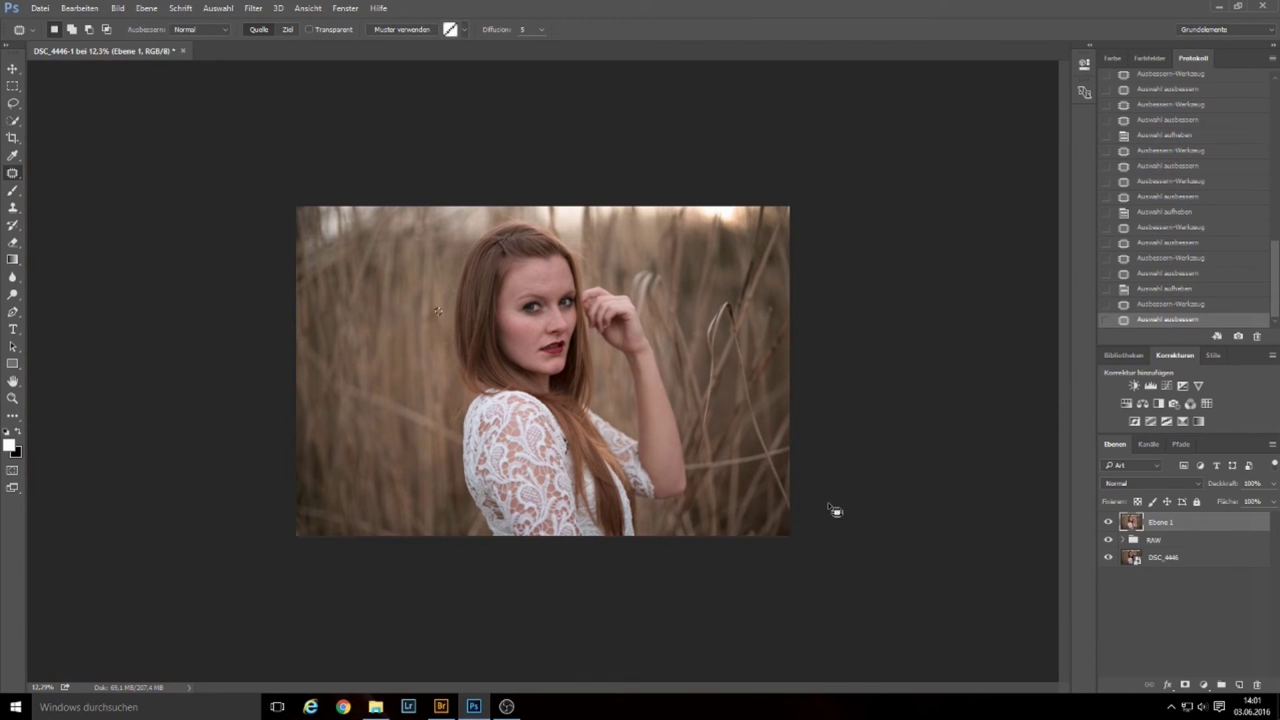
# - Zoom to 149%, patch the stray hair near her shoulder, then fit the photo on screen
pyautogui.moveTo(603, 240); pyautogui.dragTo(277, 538)
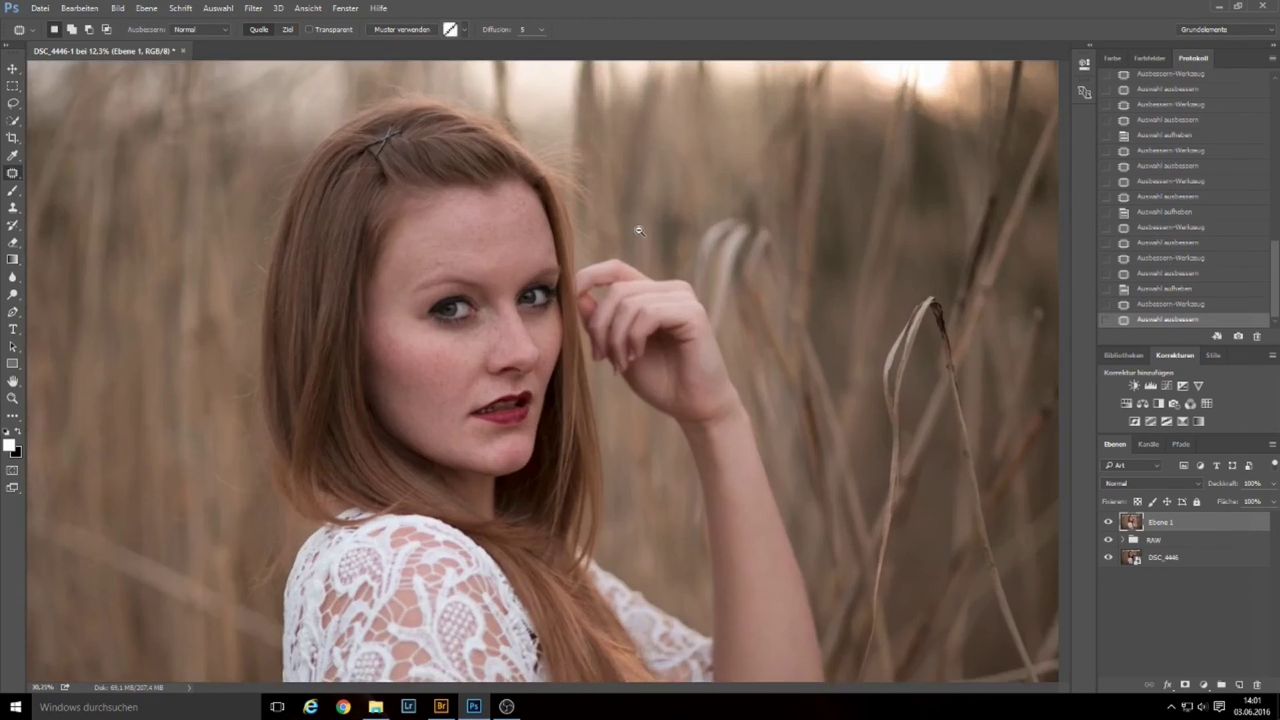
pyautogui.scroll(5, 277, 538)
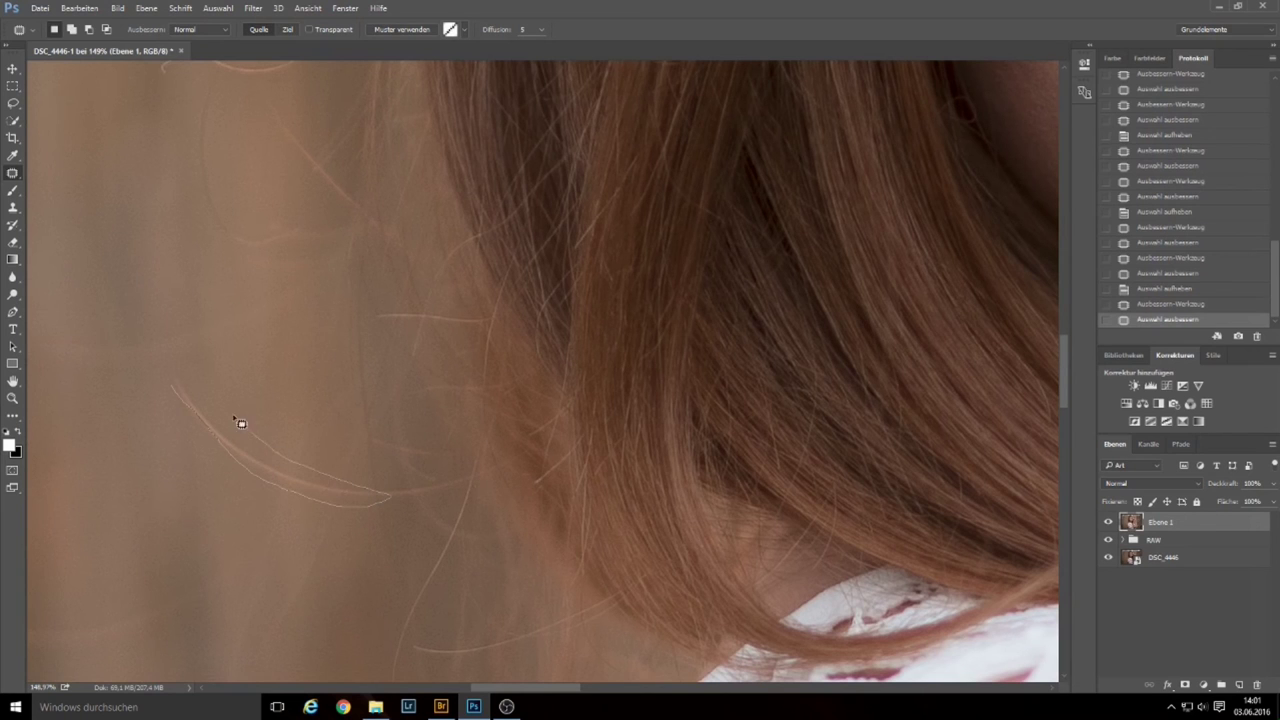
pyautogui.moveTo(188, 382); pyautogui.dragTo(211, 480)
pyautogui.hotkey('ctrl', '0')
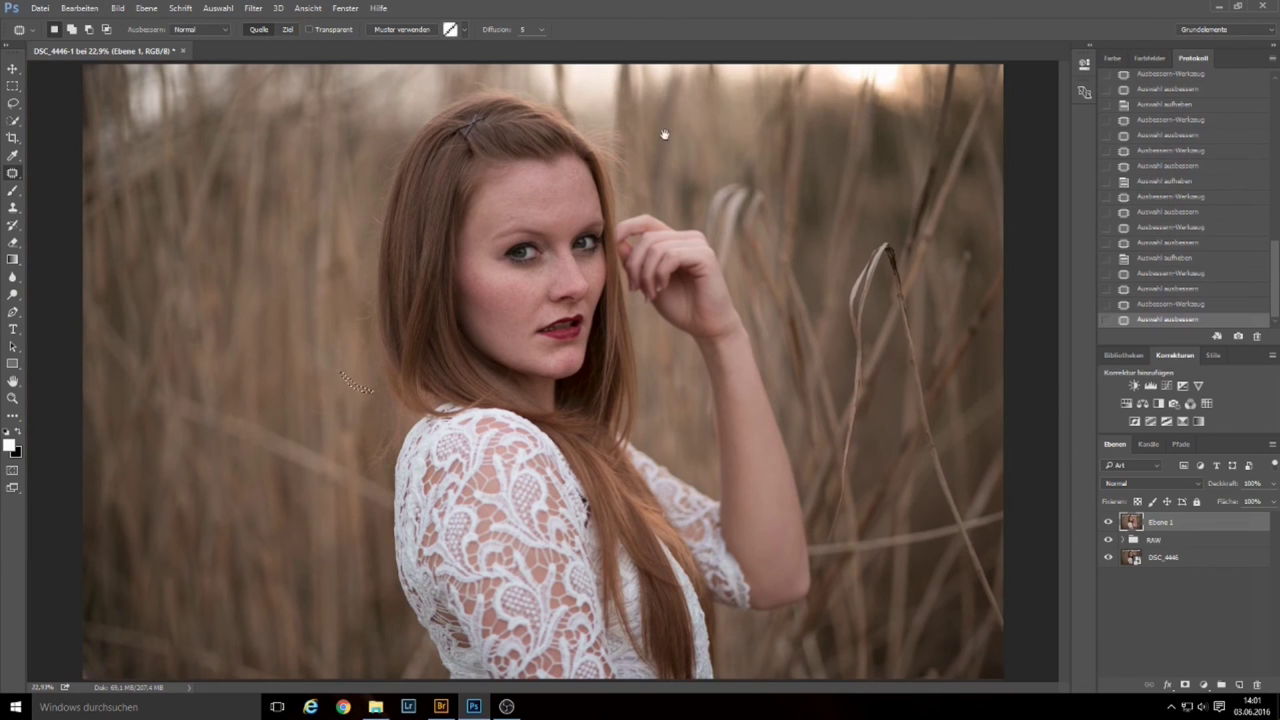
pyautogui.moveTo(613, 127); pyautogui.dragTo(687, 124)
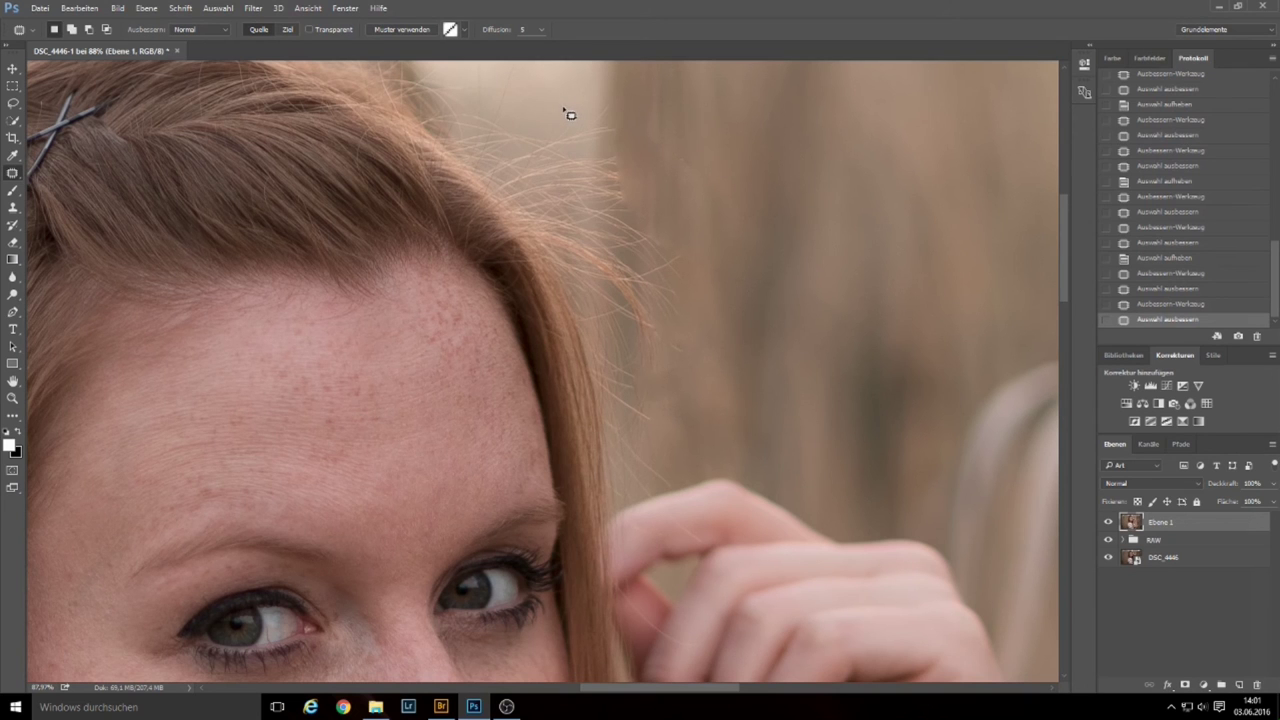
# - Fit the whole photo on screen and deselect the leftover patch selection via Auswahl > Auswahl aufheben
pyautogui.hotkey('ctrl', '-')
pyautogui.hotkey('ctrl', '-')
pyautogui.hotkey('ctrl', '-')
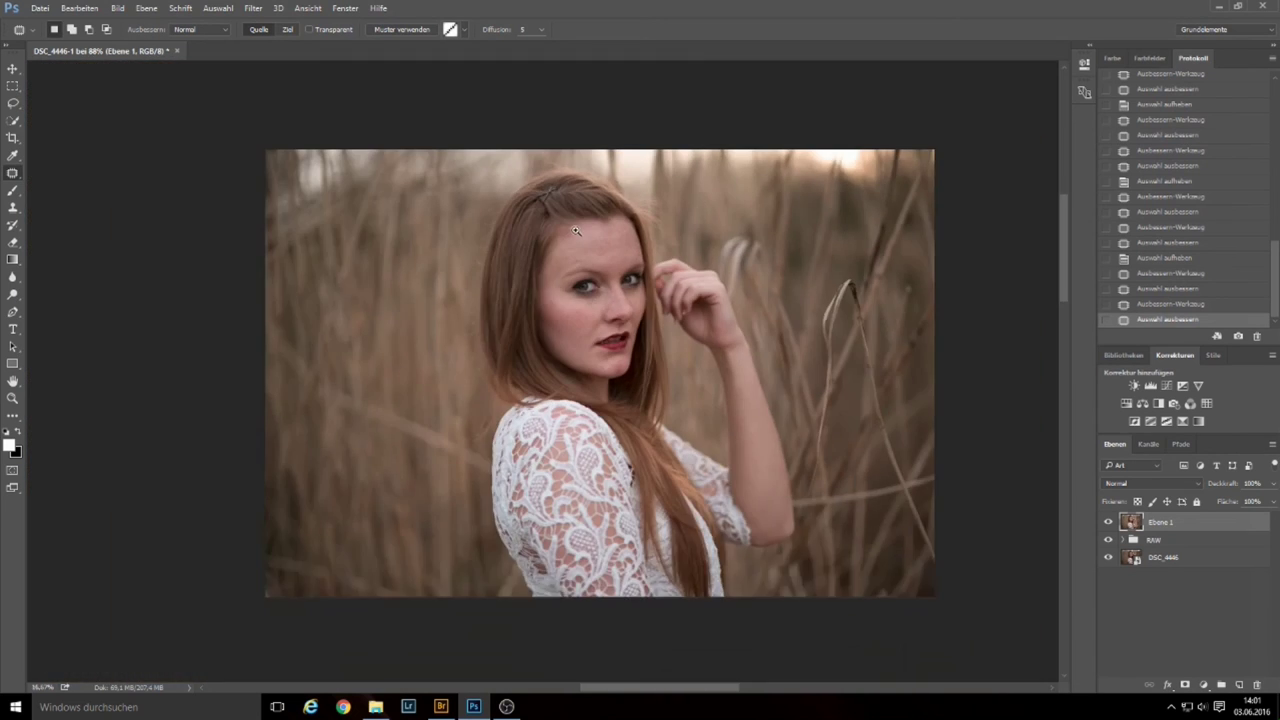
pyautogui.hotkey('ctrl', '0')
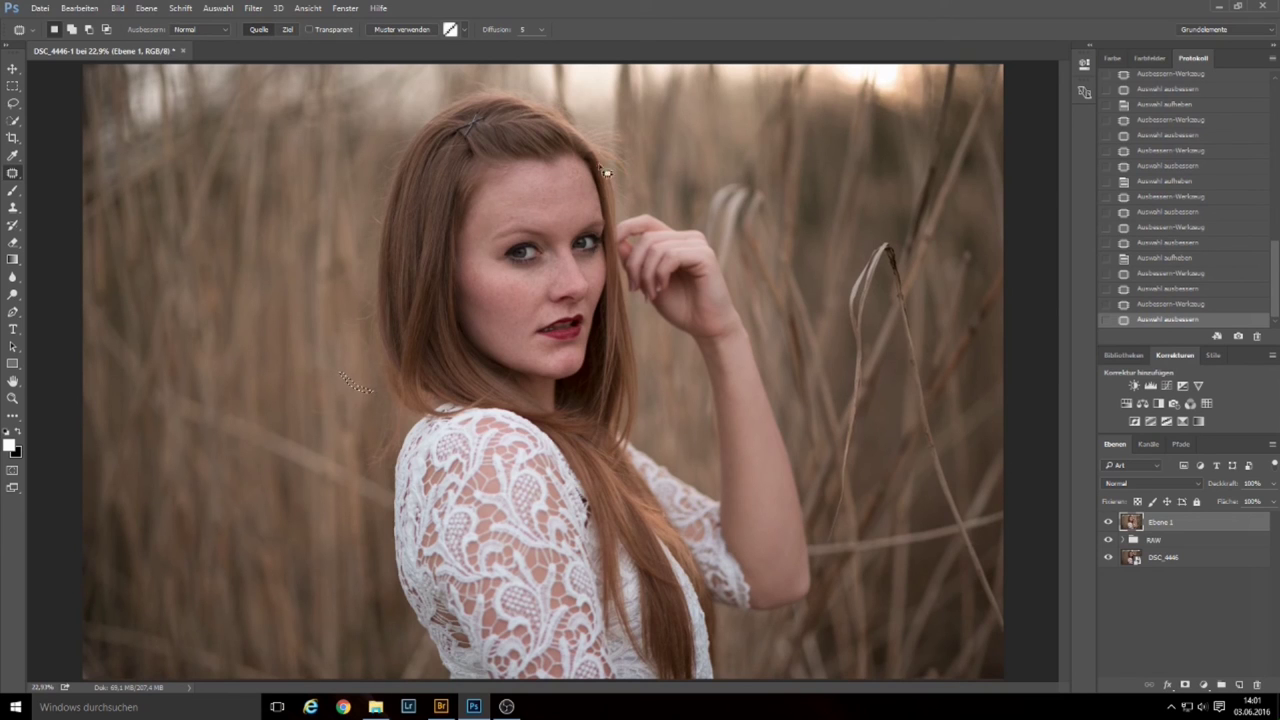
pyautogui.click(255, 9)
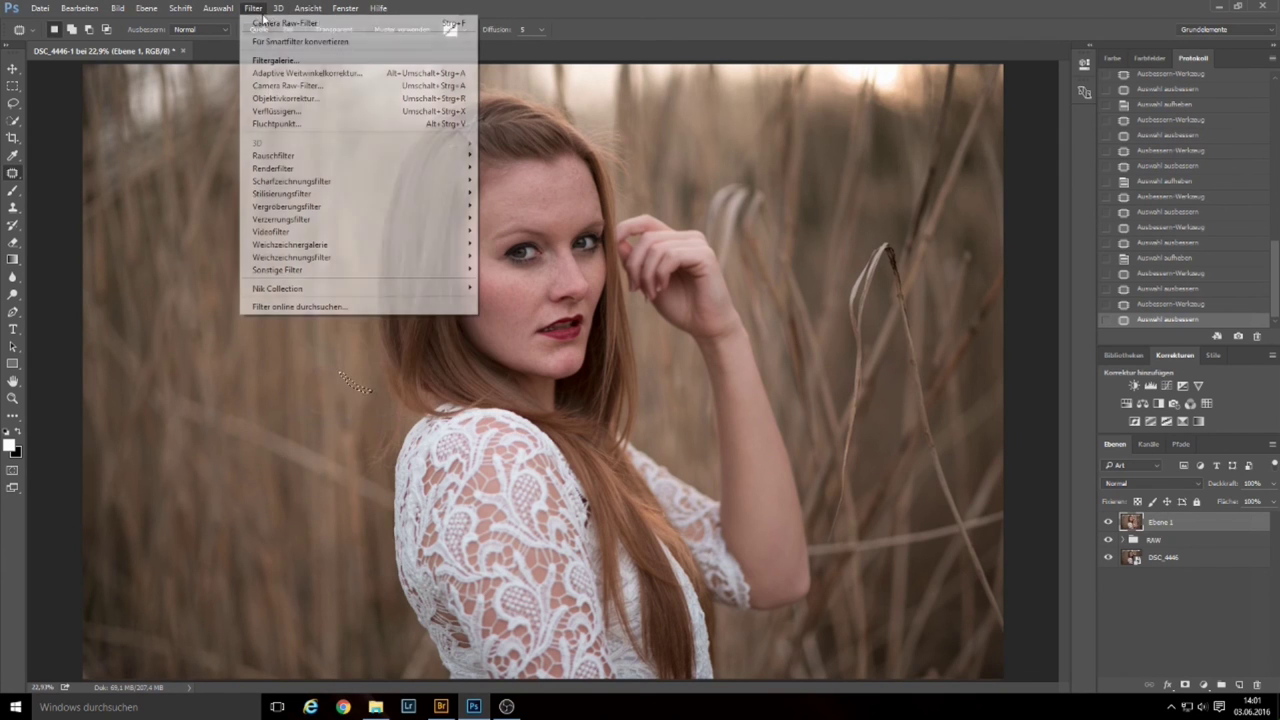
pyautogui.click(238, 38)
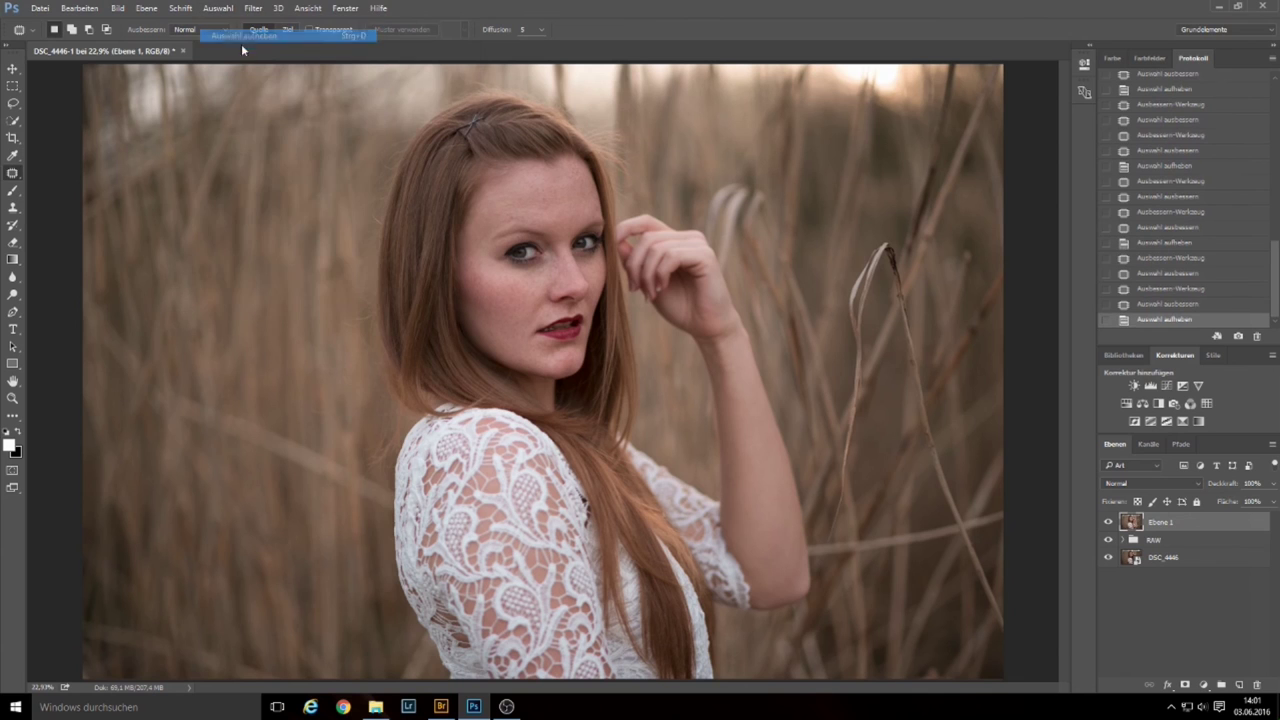
pyautogui.scroll(-2, 822, 444)
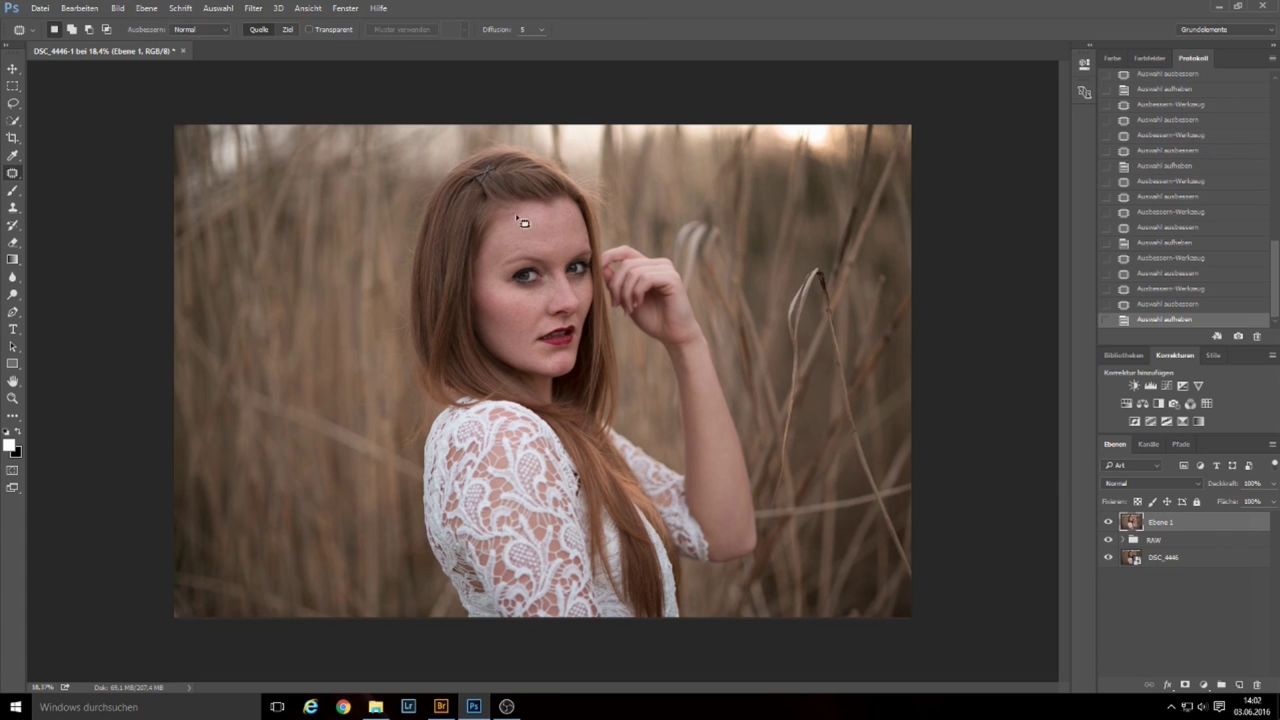
# - Outline the horizontal forehead wrinkle with the Patch tool and replace it with smooth nearby skin
pyautogui.scroll(5, 521, 245)
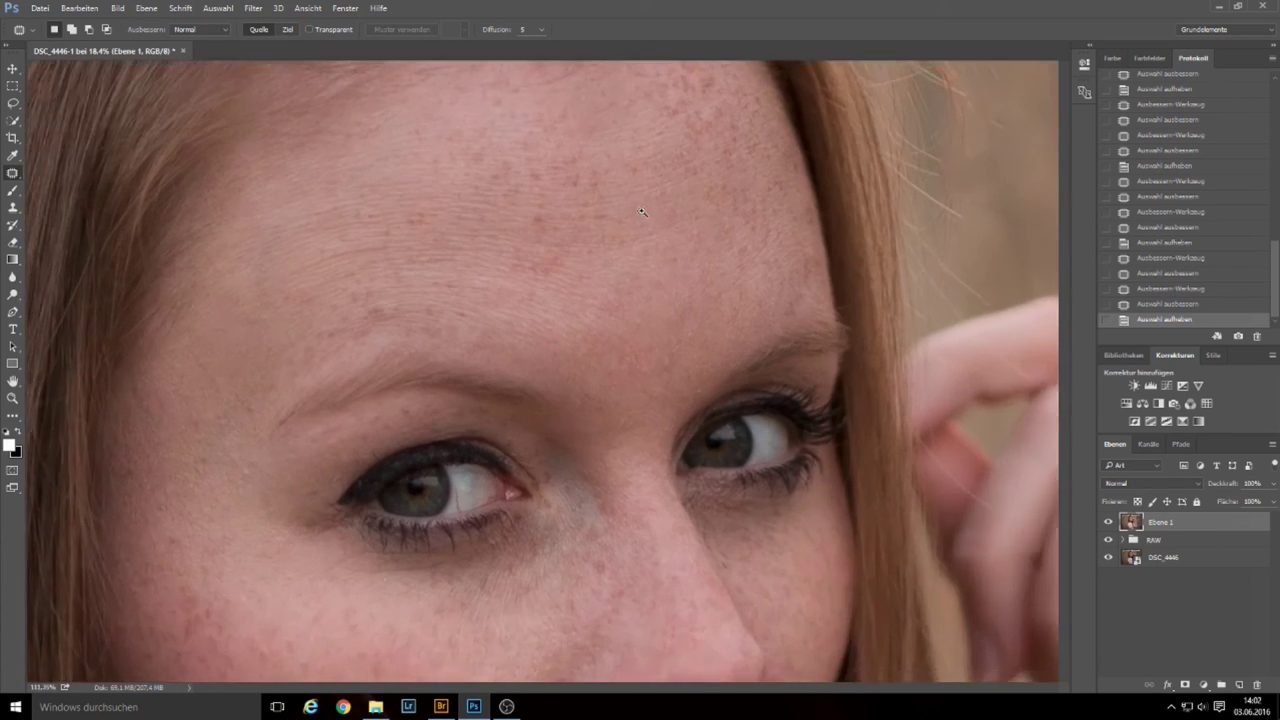
pyautogui.moveTo(291, 273)
pyautogui.mouseDown()
pyautogui.moveTo(374, 257)
pyautogui.moveTo(360, 246)
pyautogui.moveTo(262, 274)
pyautogui.moveTo(320, 275)
pyautogui.mouseUp()
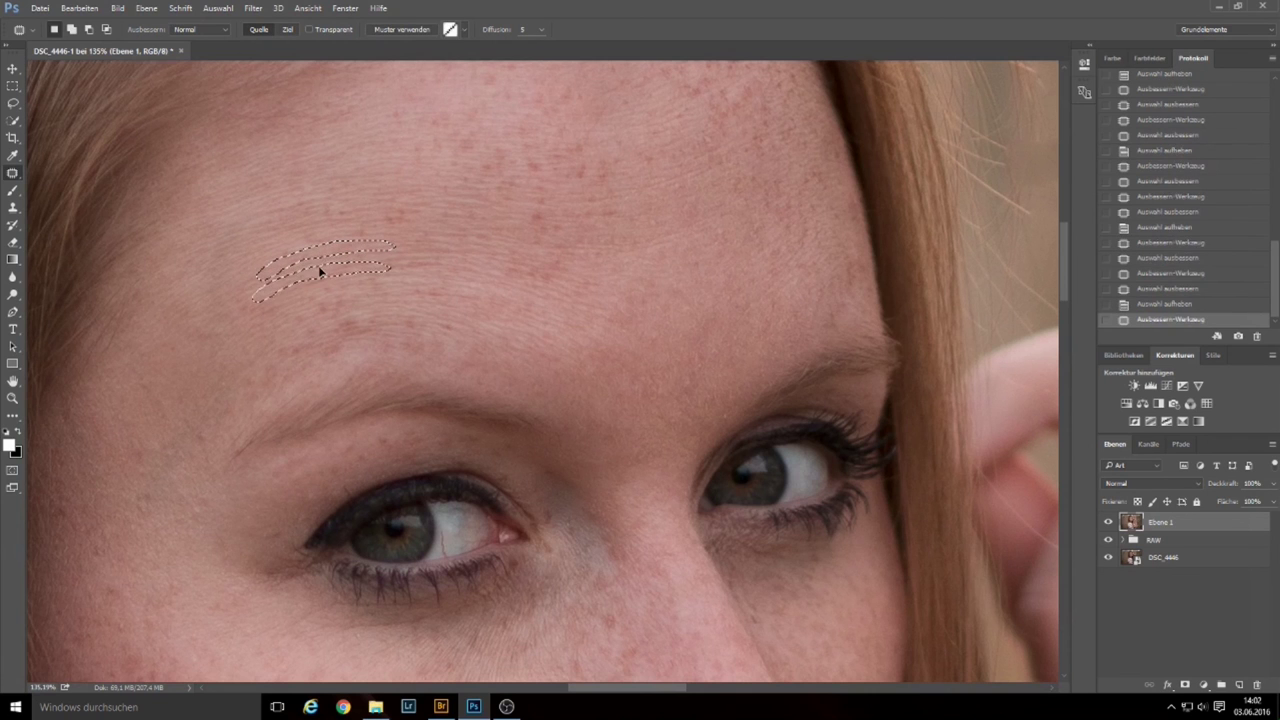
pyautogui.scroll(-3, 636, 324)
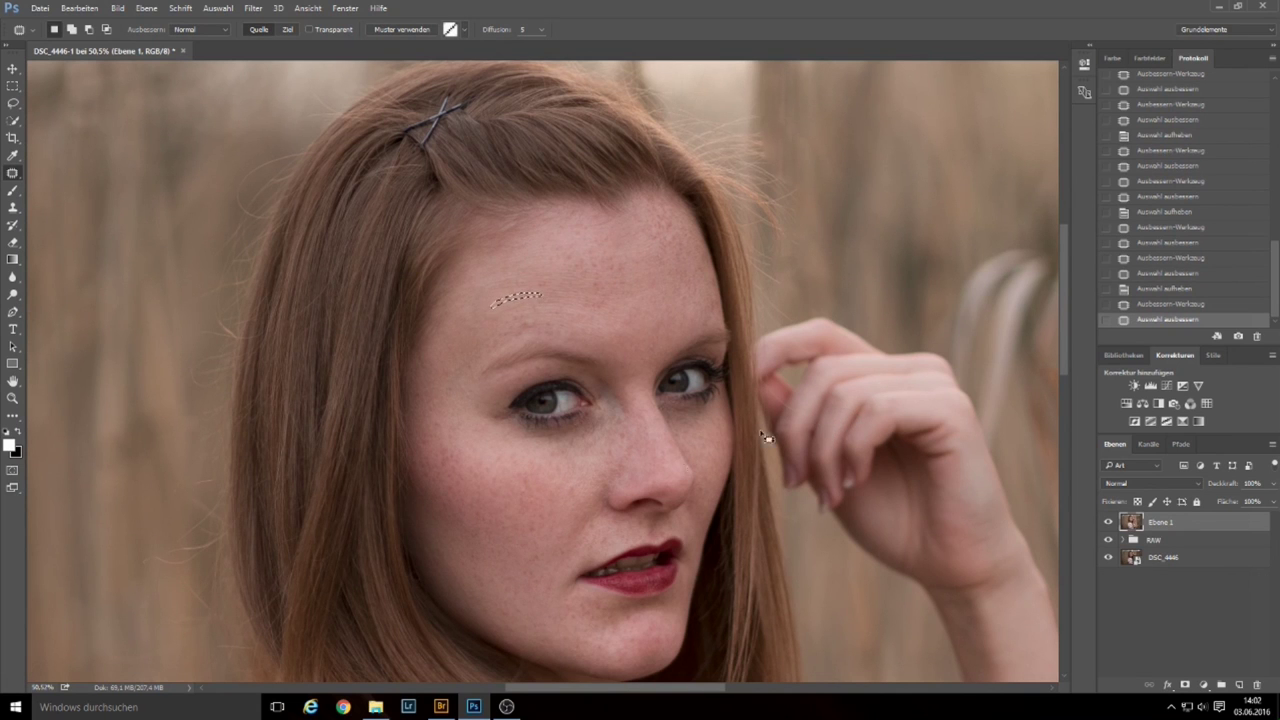
pyautogui.scroll(1, 619, 497)
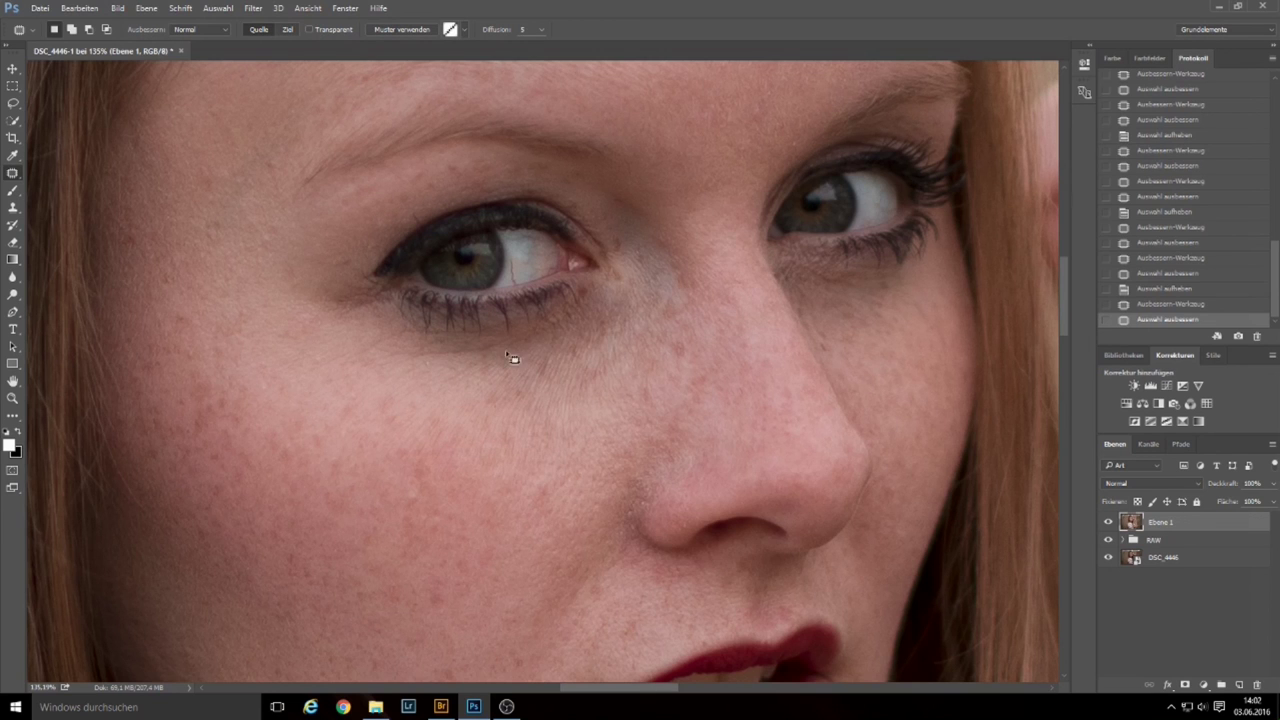
pyautogui.scroll(-5, 660, 390)
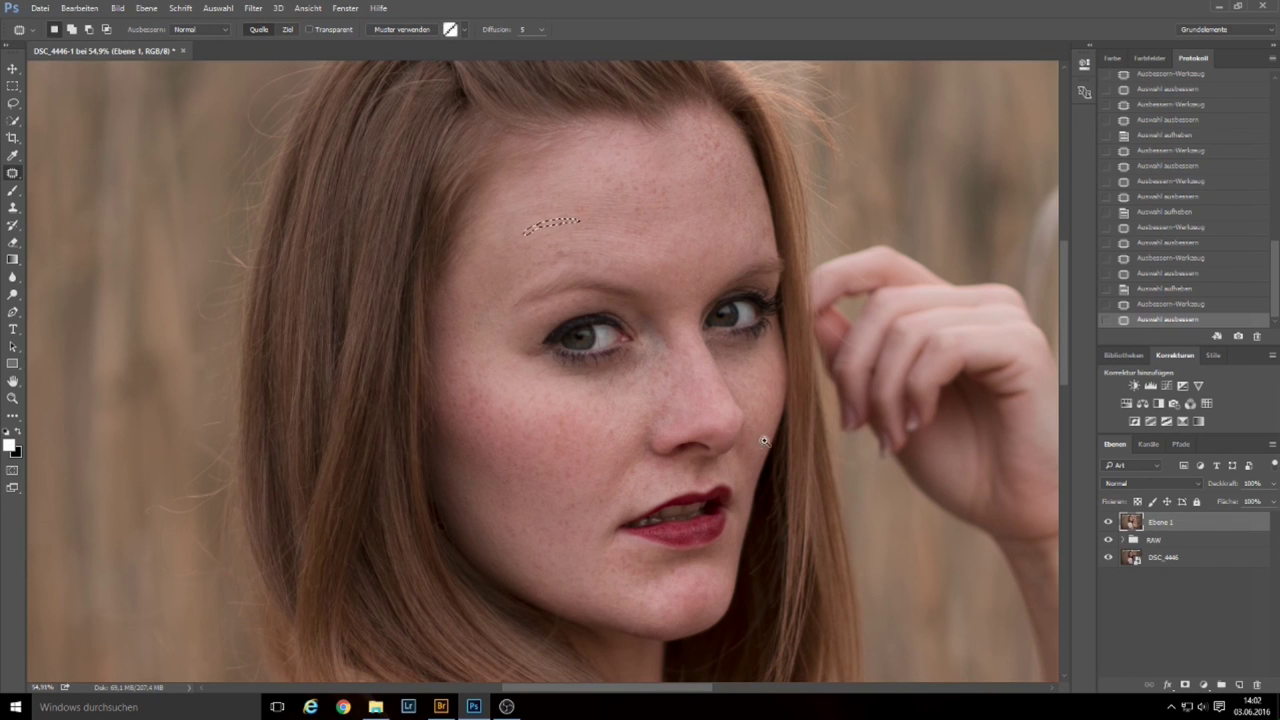
pyautogui.scroll(-5, 740, 440)
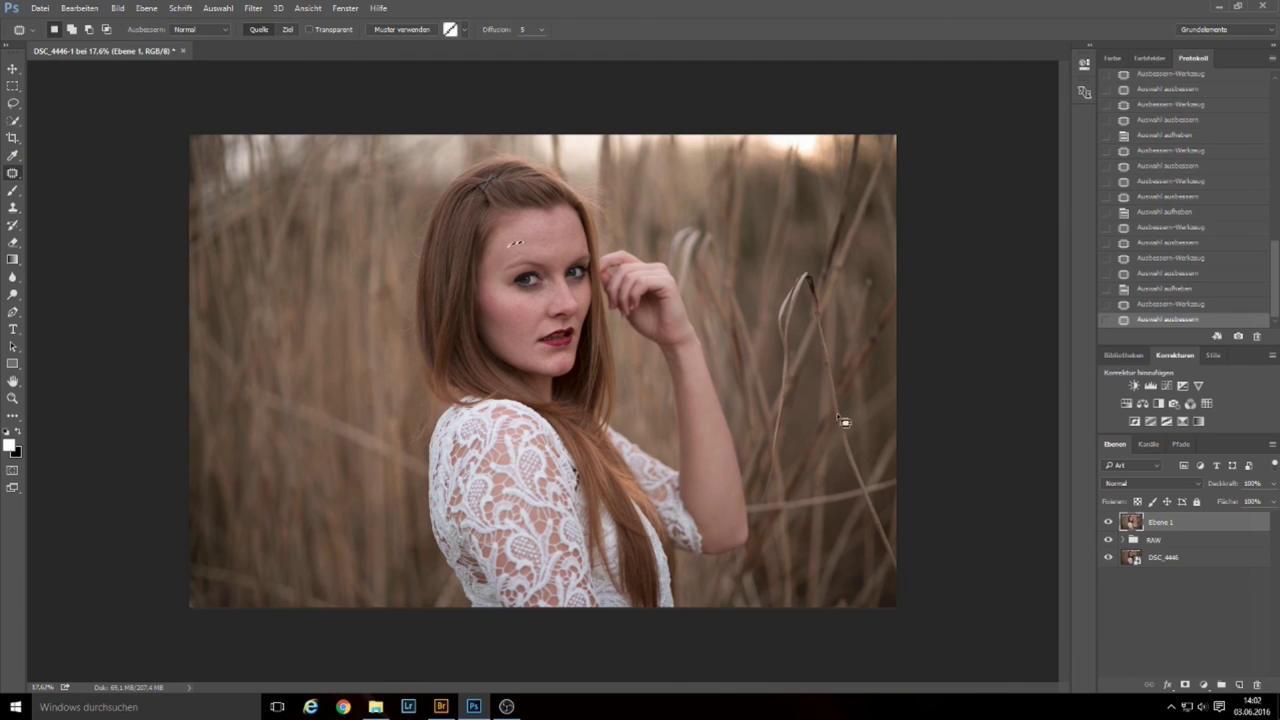